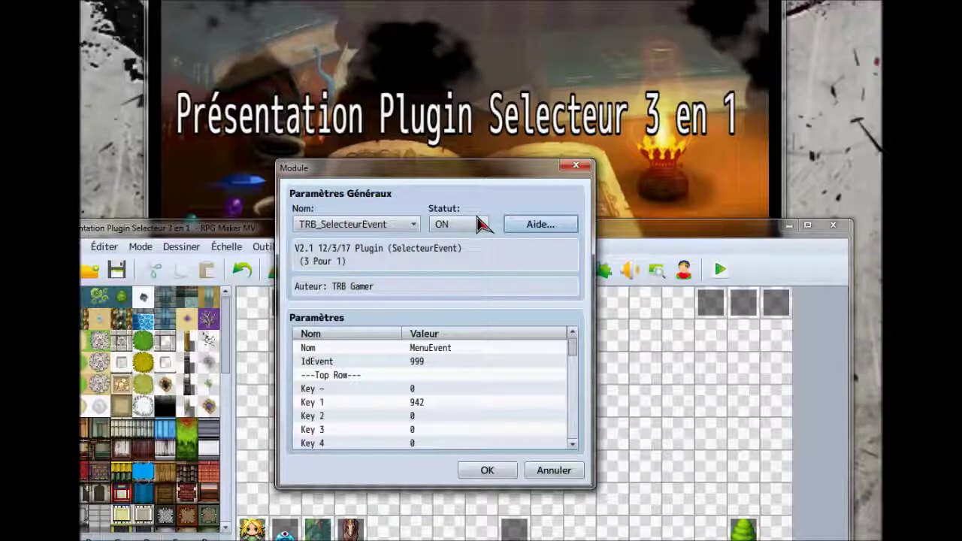
Step: Show the TRB_SelecteurEvent help text listing the open, add, remove and clear commands
click(534, 230)
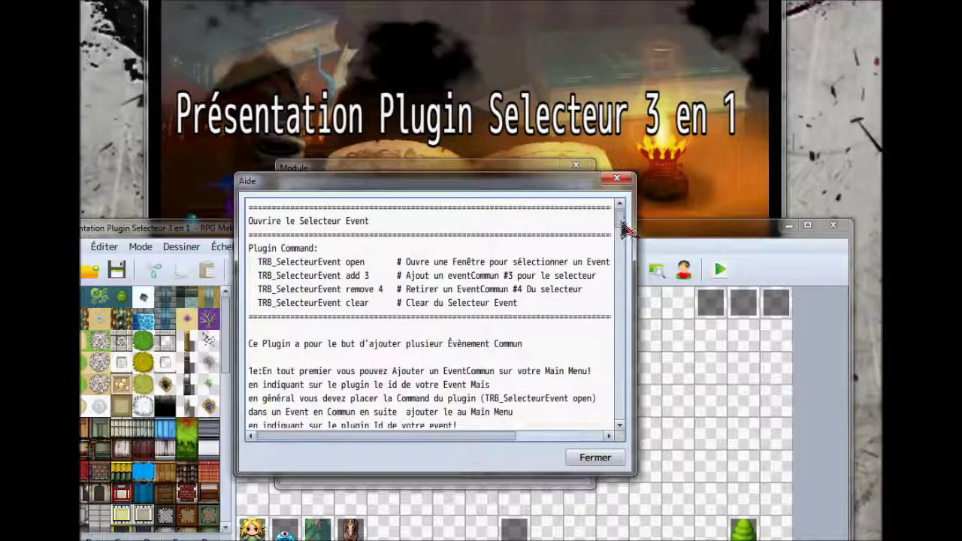
Step: Inspect Nom (MenuEvent) and IdEvent (999) without changing them, then reopen the help text
click(616, 178)
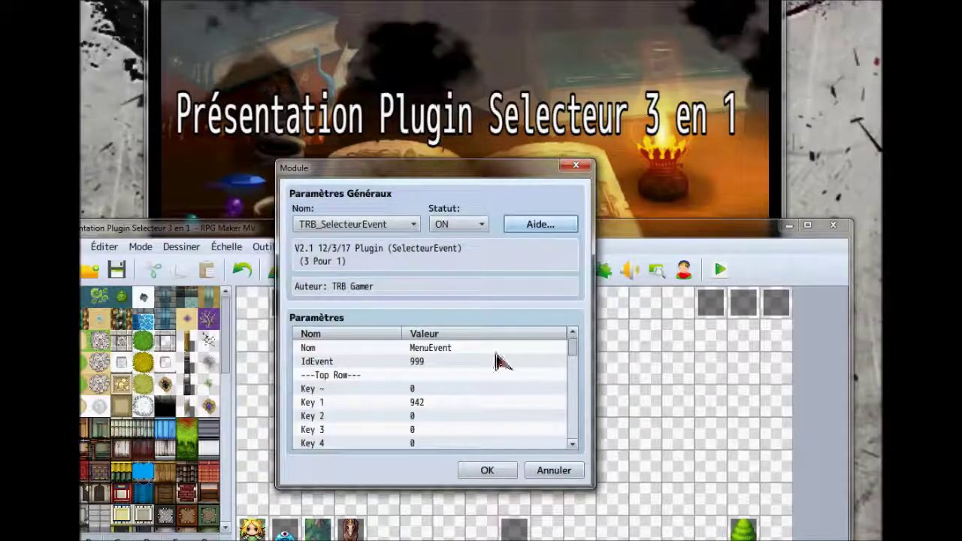
double_click(375, 348)
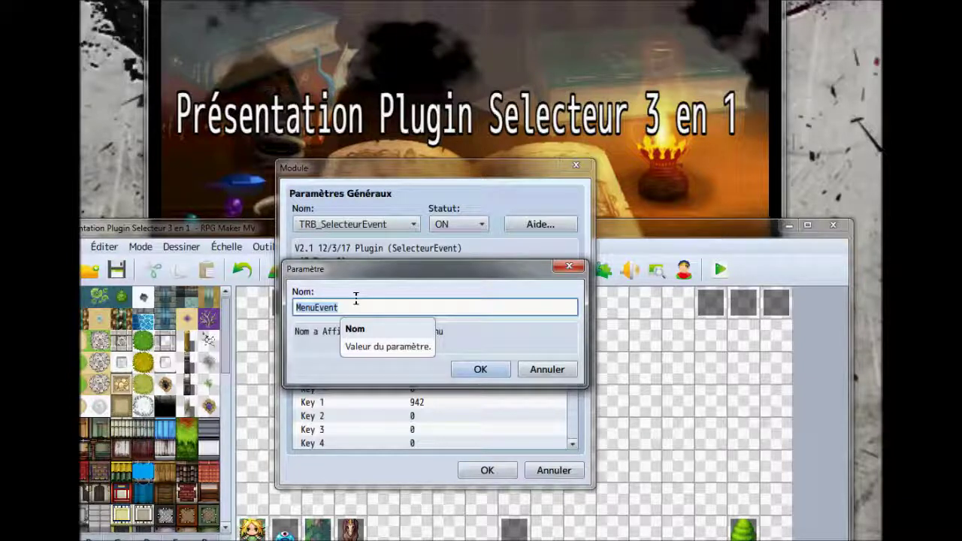
click(538, 372)
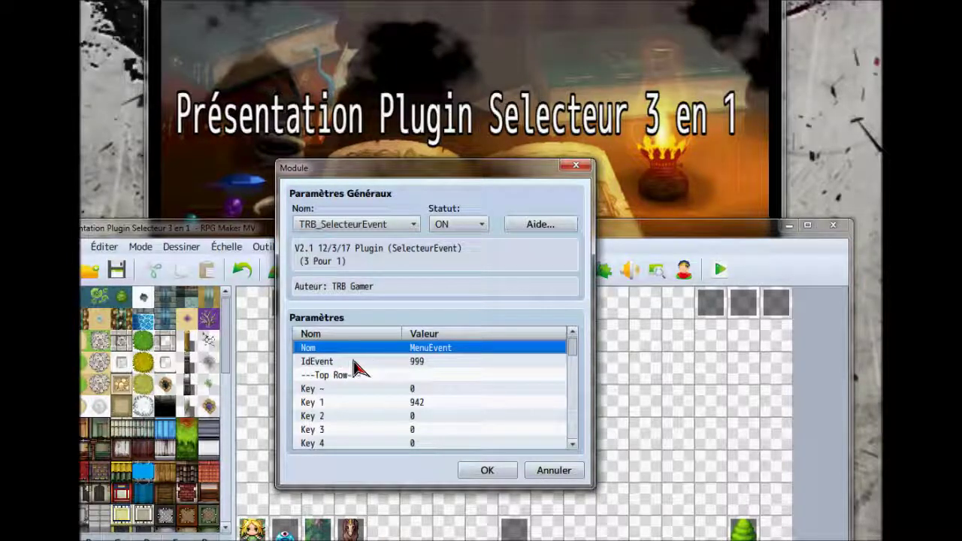
double_click(434, 364)
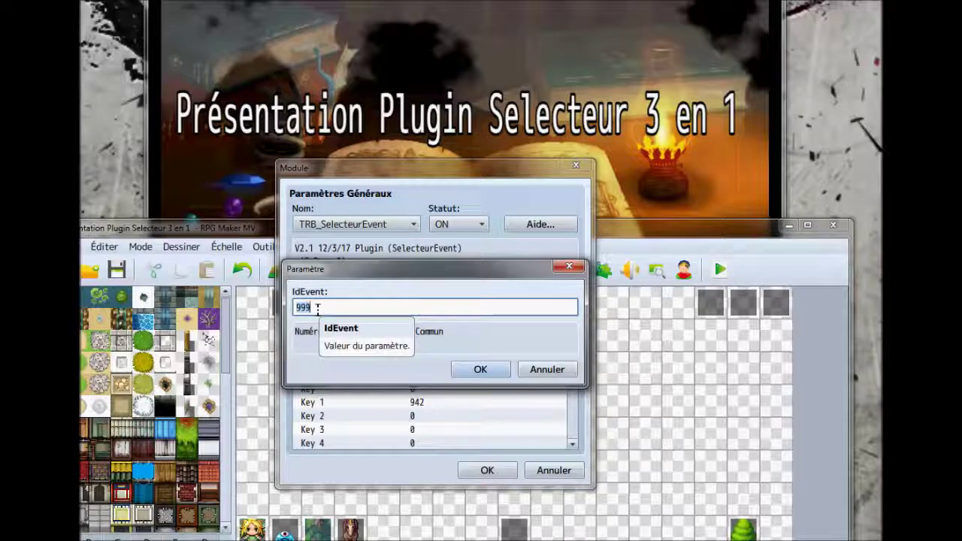
click(541, 371)
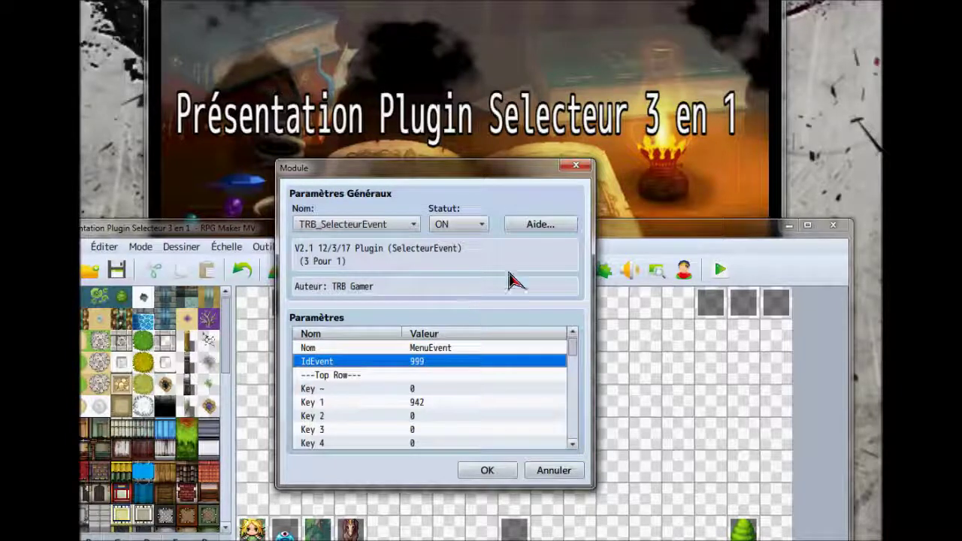
click(540, 226)
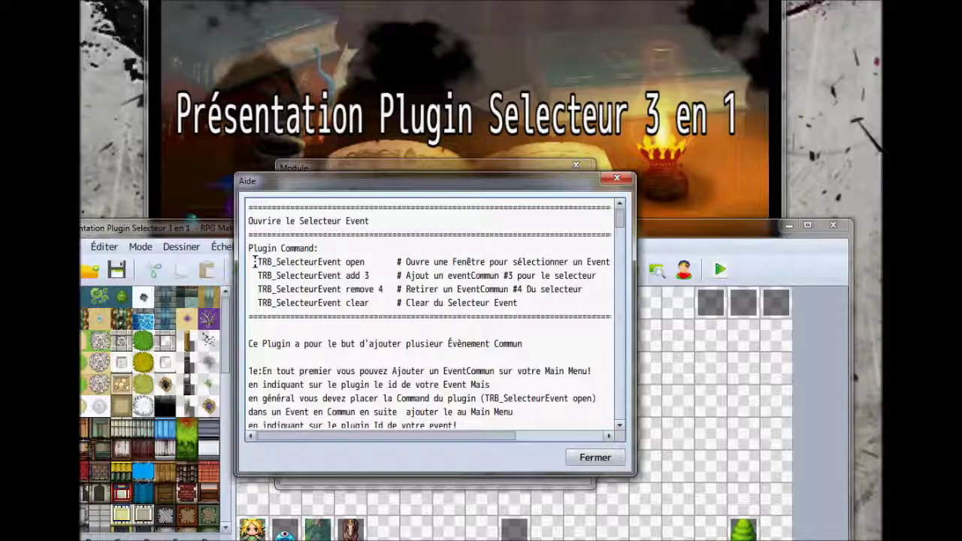
Step: Highlight the open, add 3, remove 4 and clear command lines in the help text
drag(254, 262, 364, 257)
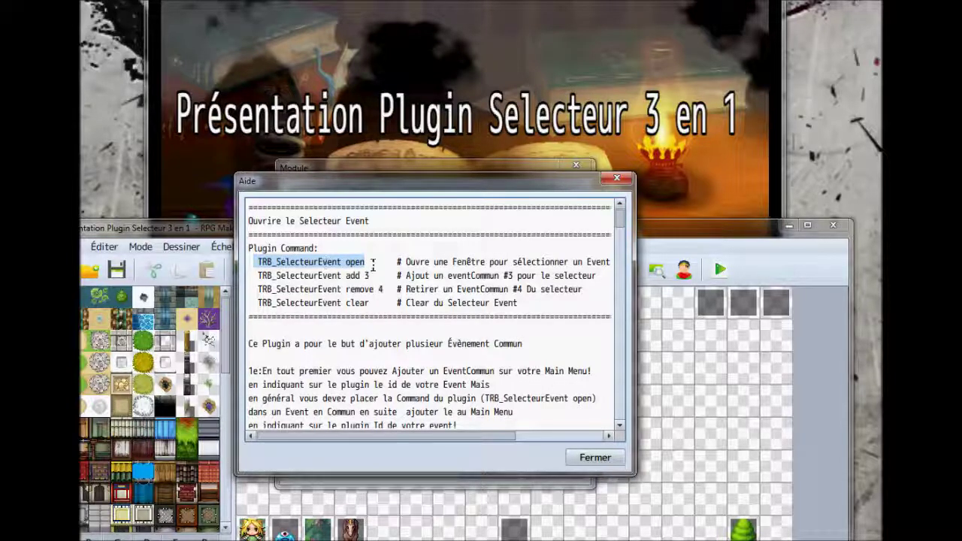
drag(258, 275, 378, 276)
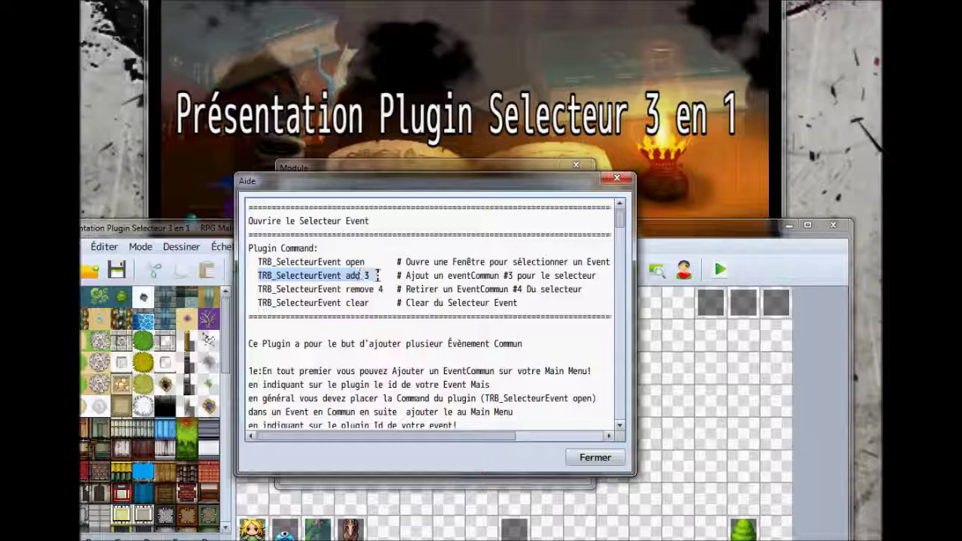
drag(378, 275, 374, 276)
mouse_move(369, 277)
mouse_down()
mouse_move(342, 278)
mouse_move(367, 276)
mouse_up()
mouse_move(368, 276)
mouse_down()
mouse_move(382, 293)
mouse_move(369, 293)
mouse_move(381, 304)
mouse_move(366, 313)
mouse_move(354, 275)
mouse_move(365, 263)
mouse_up()
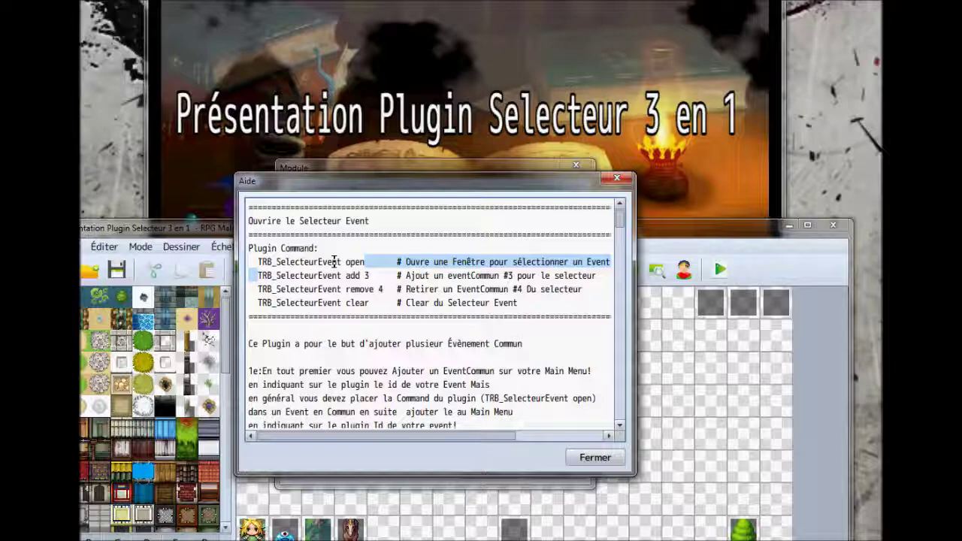
Step: Close the help, select the IdEvent parameter, and reopen the TRB_SelecteurEvent help
click(594, 457)
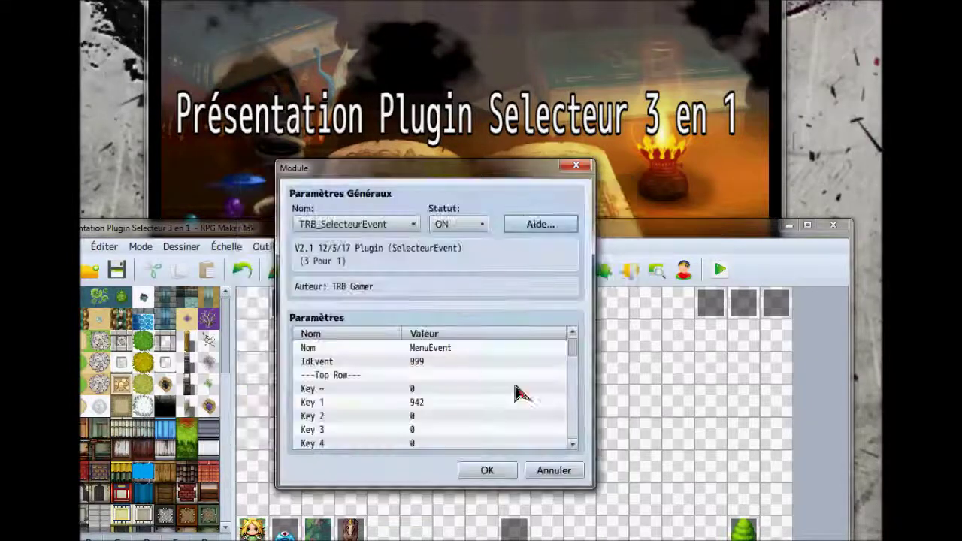
click(413, 362)
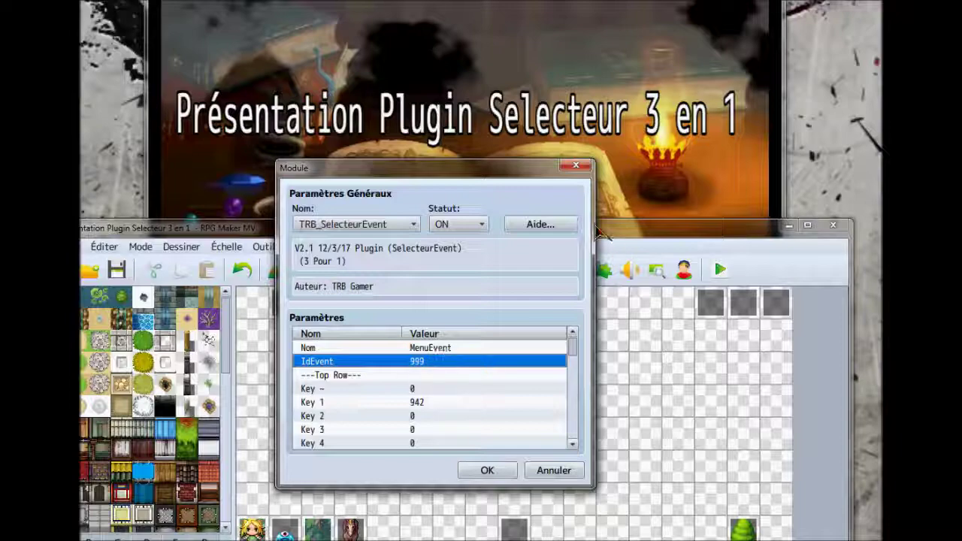
click(541, 224)
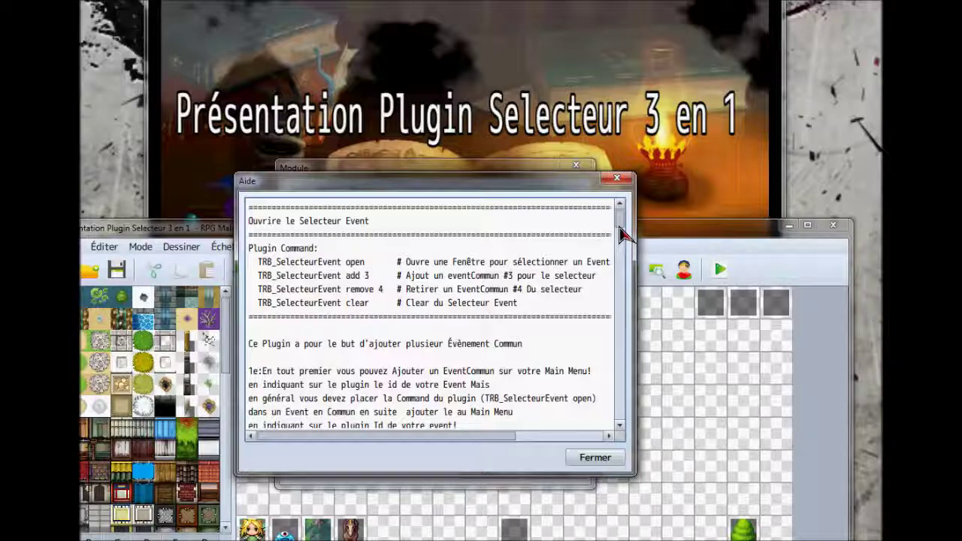
Step: Scroll the help text down to its Changelog section, then close it
drag(622, 235, 626, 246)
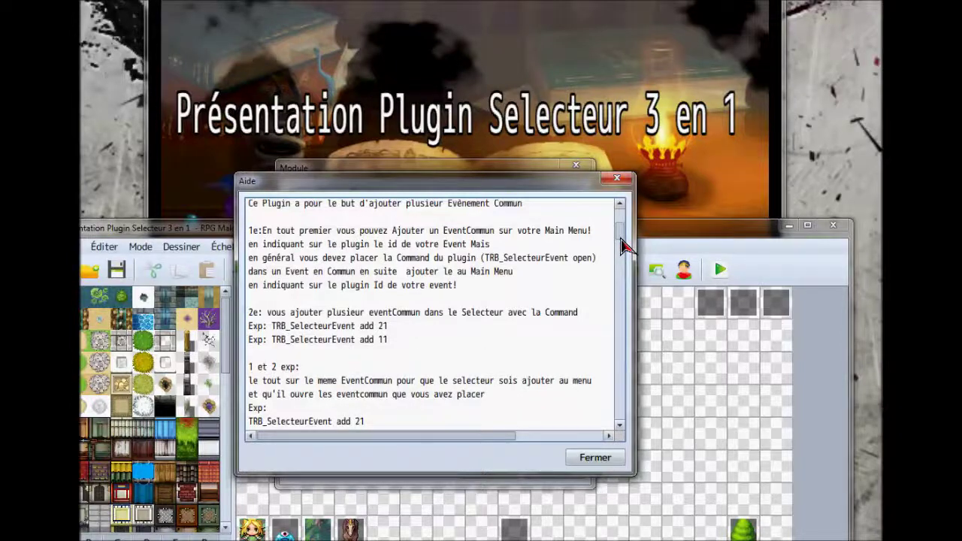
scroll(624, 253, down, 1)
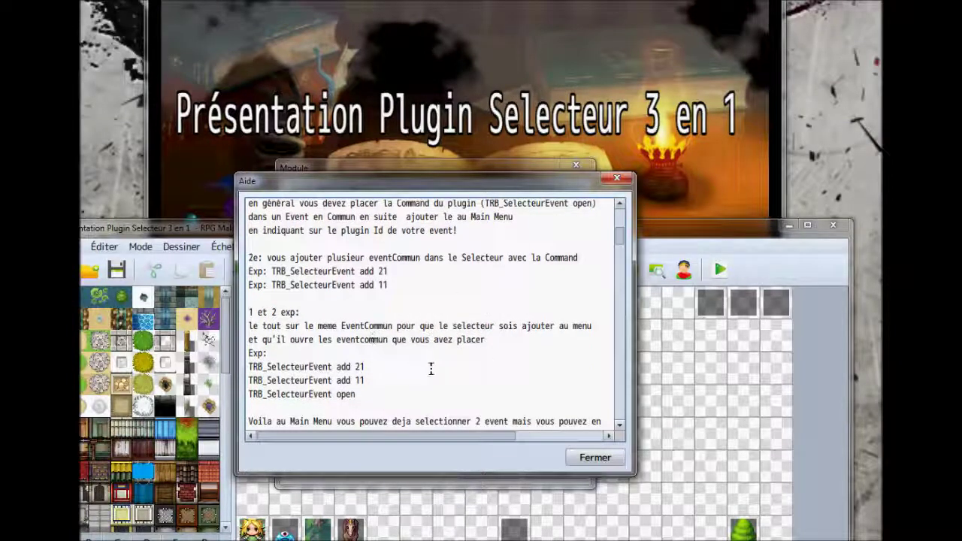
scroll(626, 259, down, 3)
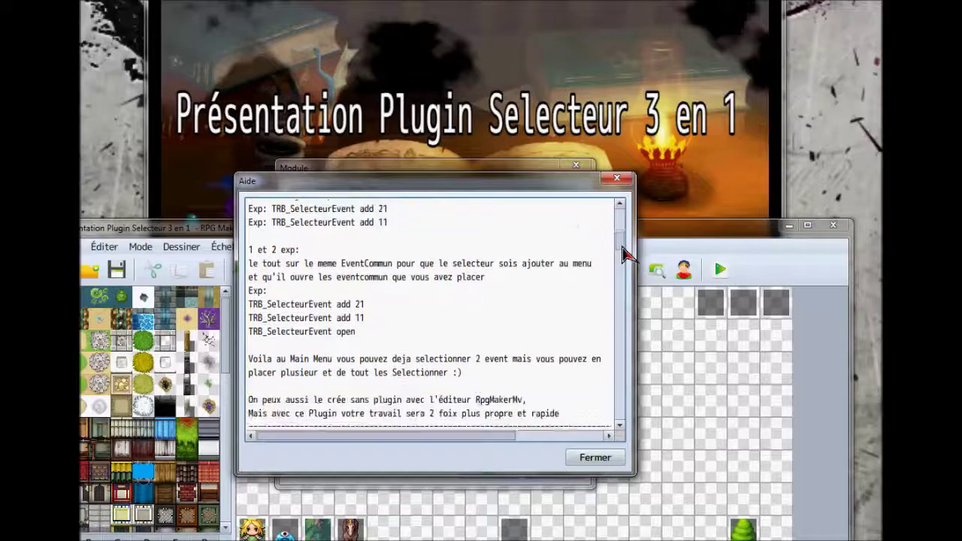
scroll(625, 260, down, 1)
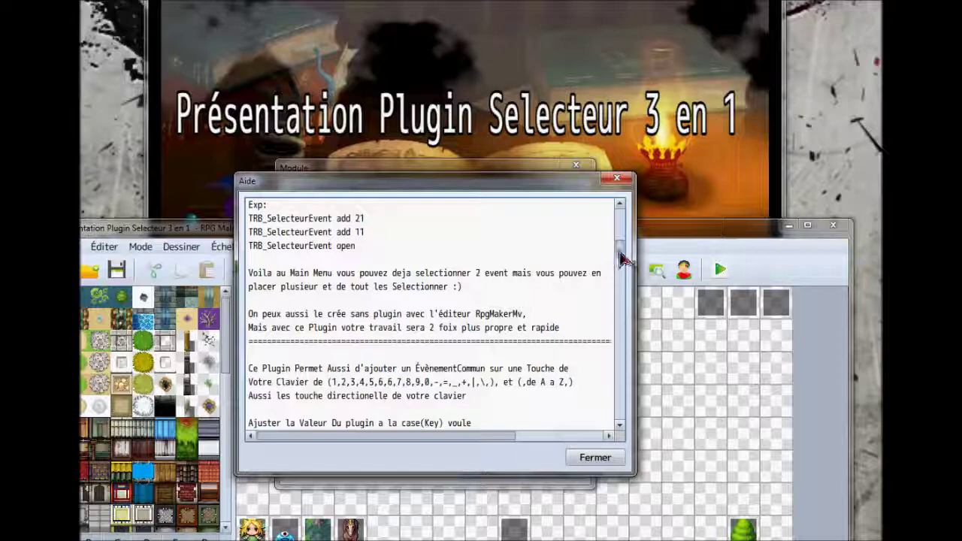
scroll(624, 266, down, 3)
scroll(623, 271, down, 1)
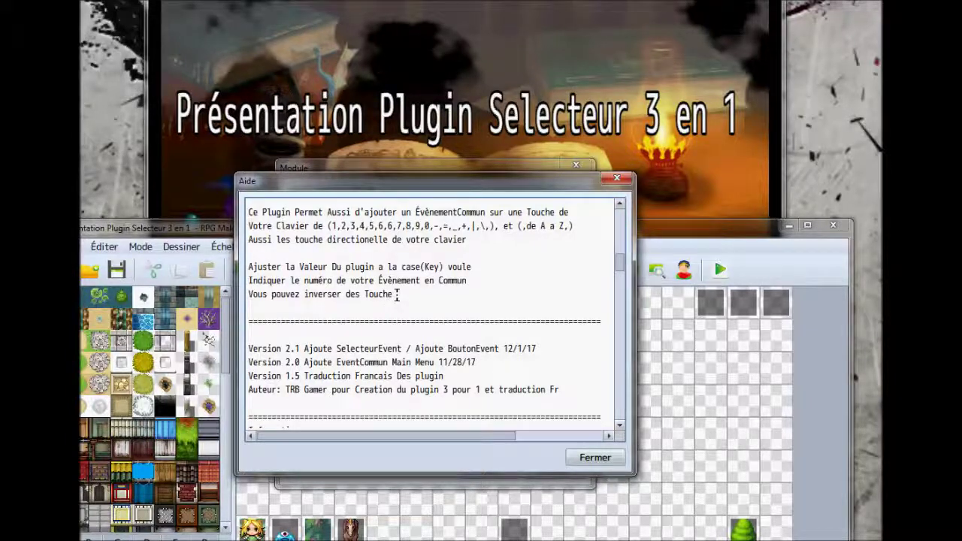
scroll(394, 295, down, 2)
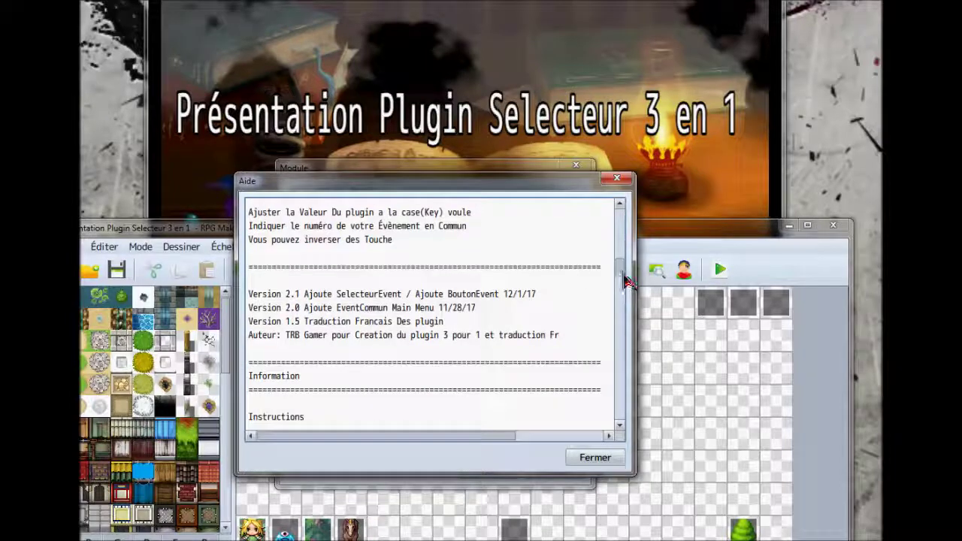
drag(623, 268, 597, 425)
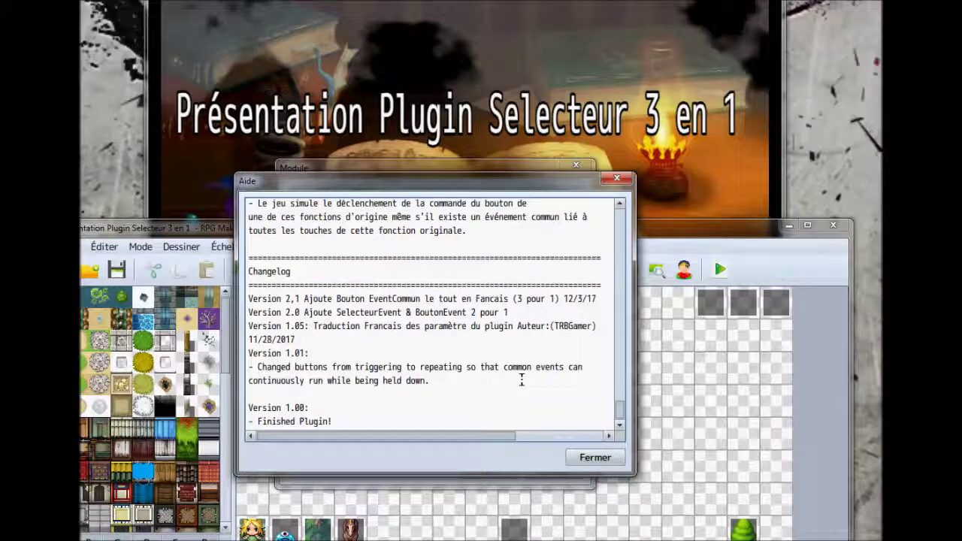
click(595, 457)
click(422, 364)
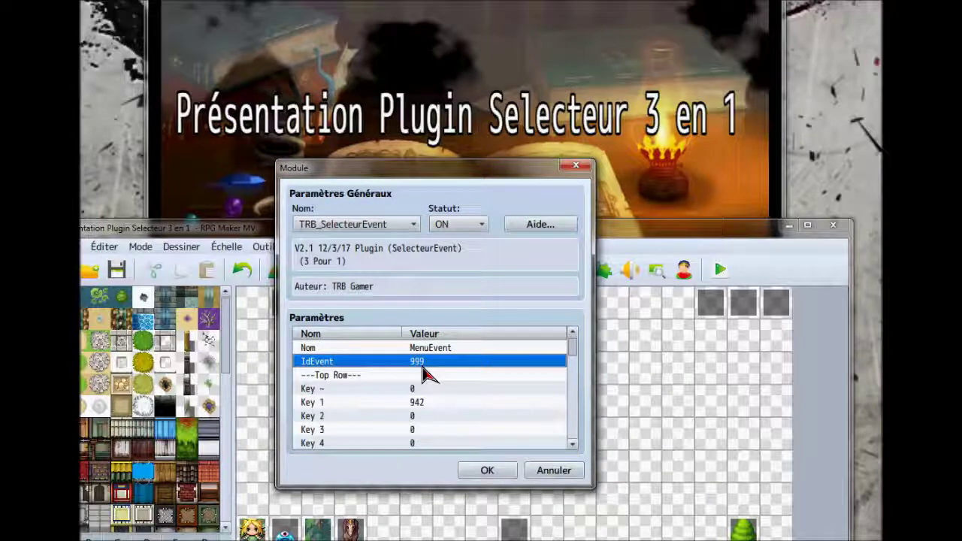
scroll(466, 377, down, 1)
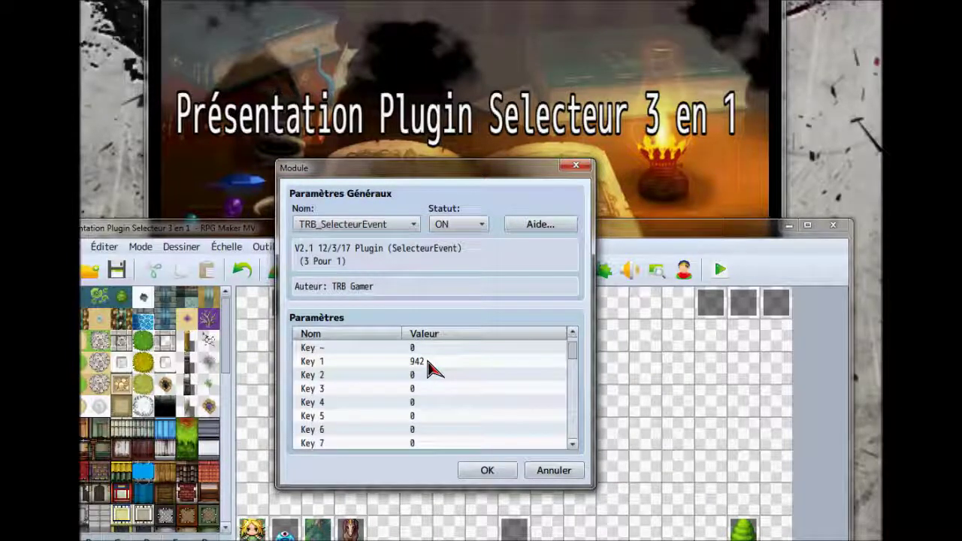
click(434, 369)
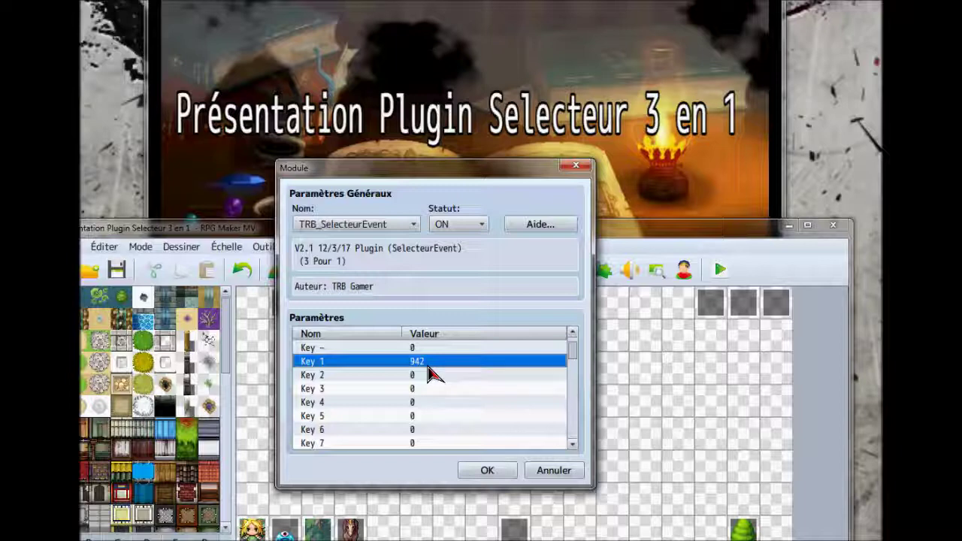
scroll(425, 367, down, 1)
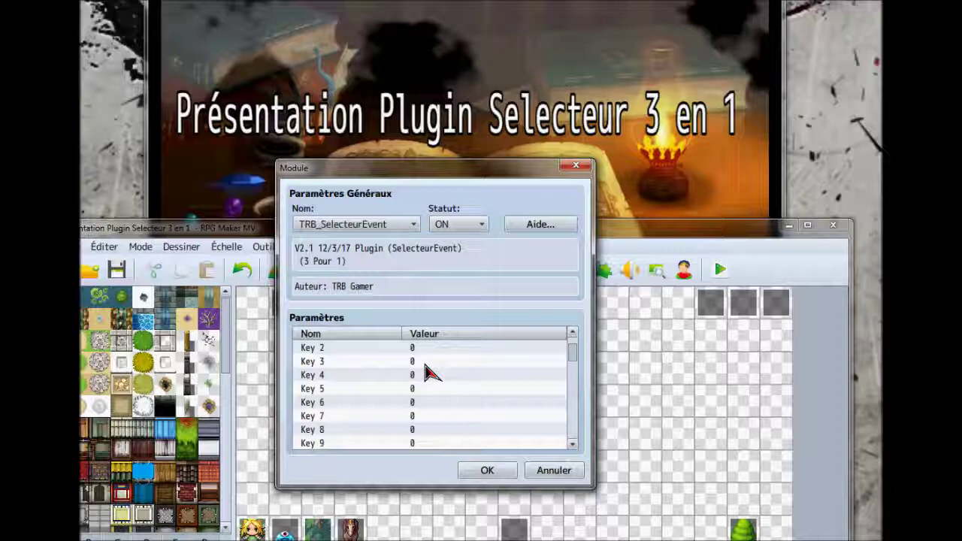
scroll(427, 372, down, 4)
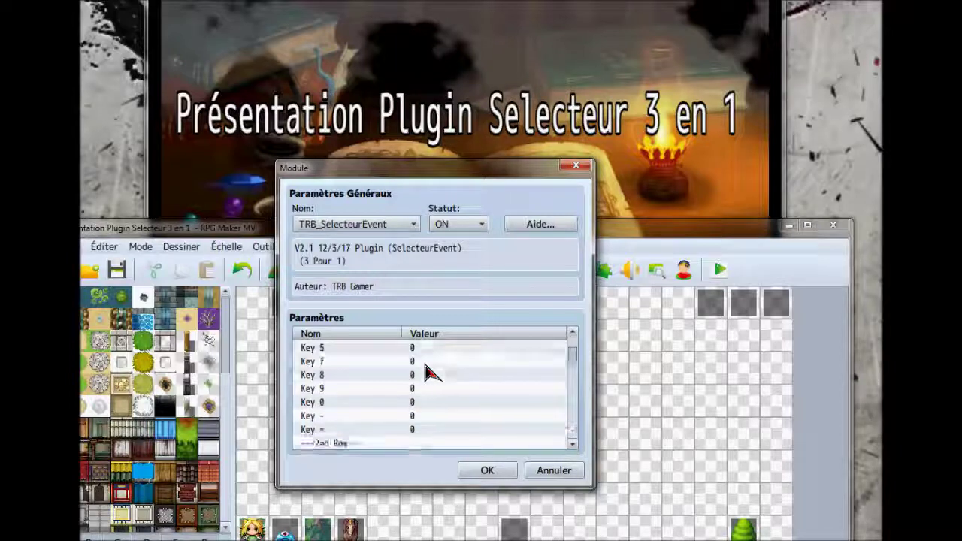
scroll(432, 390, down, 2)
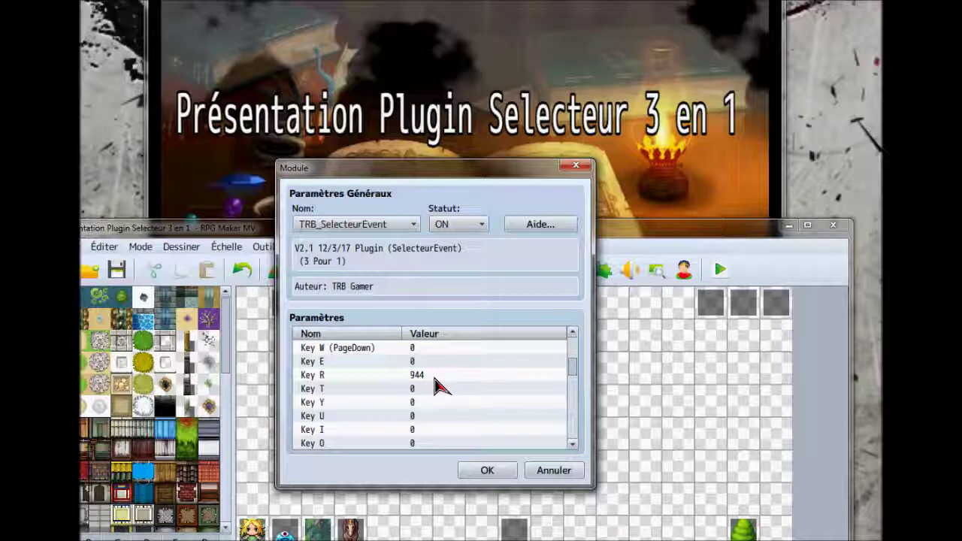
double_click(439, 387)
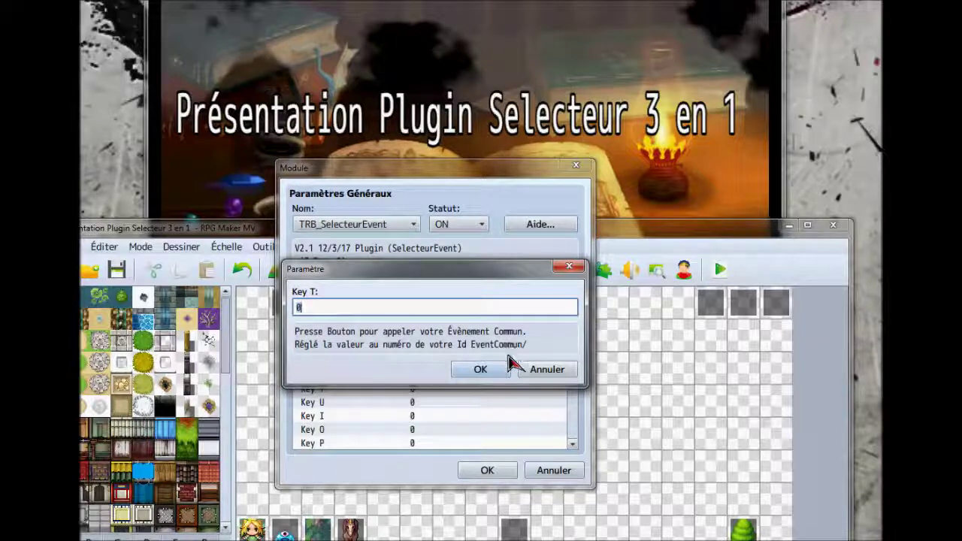
click(538, 369)
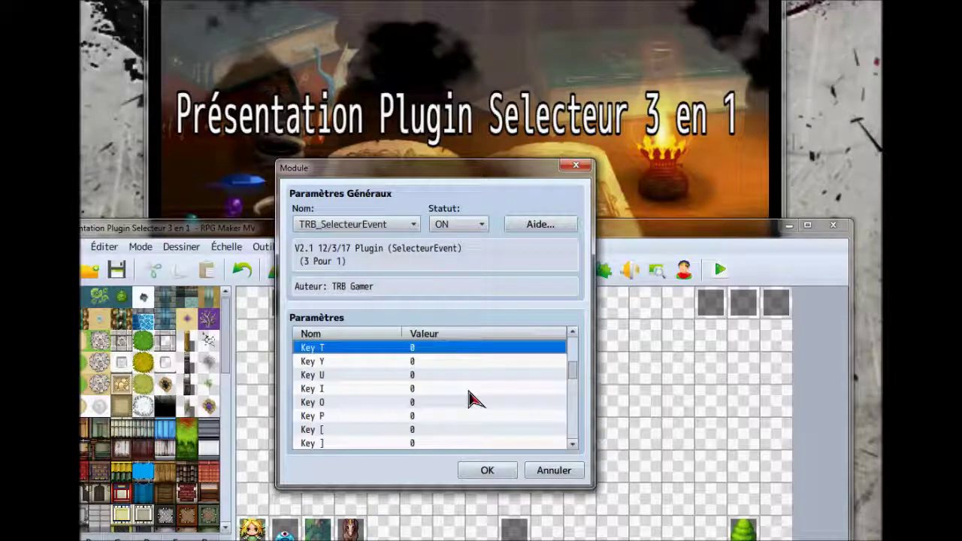
scroll(468, 399, down, 1)
double_click(471, 391)
click(547, 371)
scroll(468, 397, down, 3)
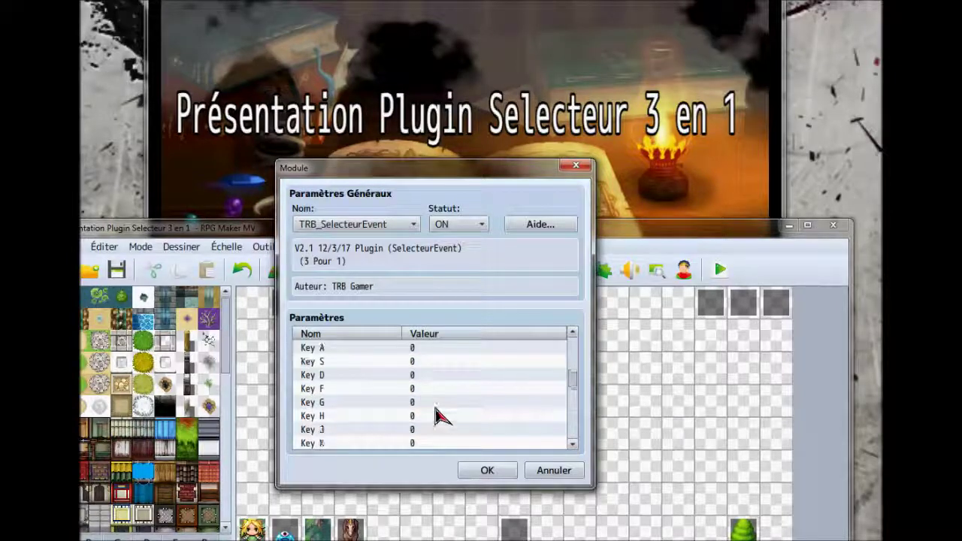
scroll(440, 415, down, 4)
scroll(448, 421, down, 1)
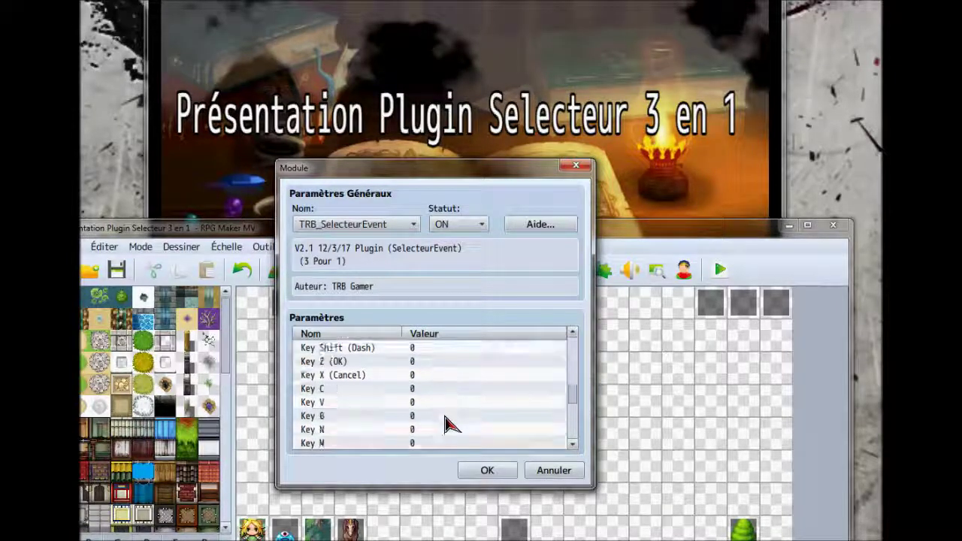
scroll(451, 421, down, 4)
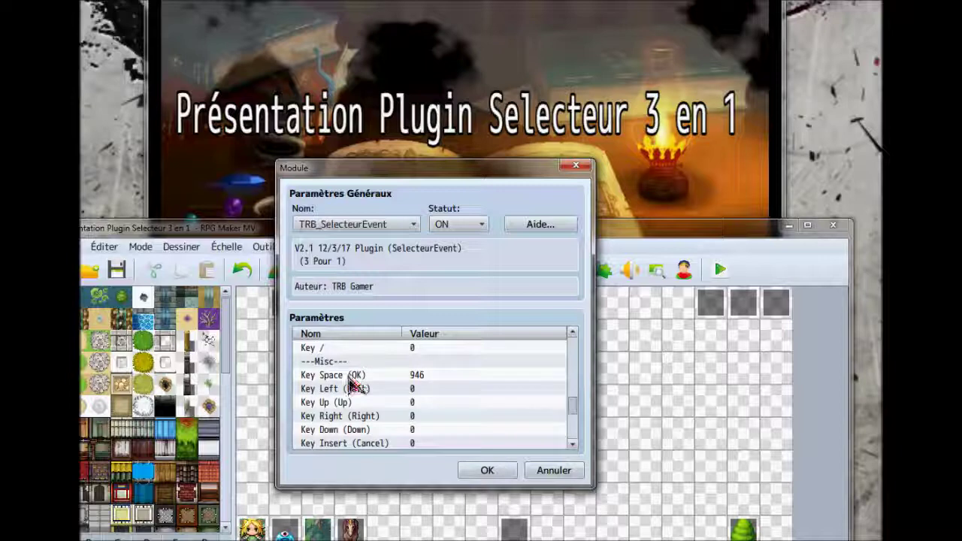
scroll(427, 387, down, 2)
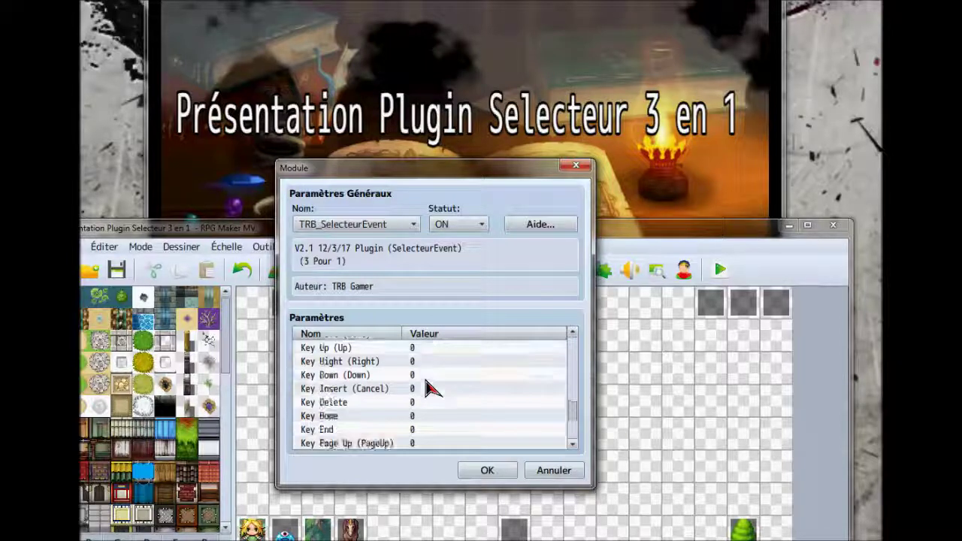
scroll(430, 386, down, 5)
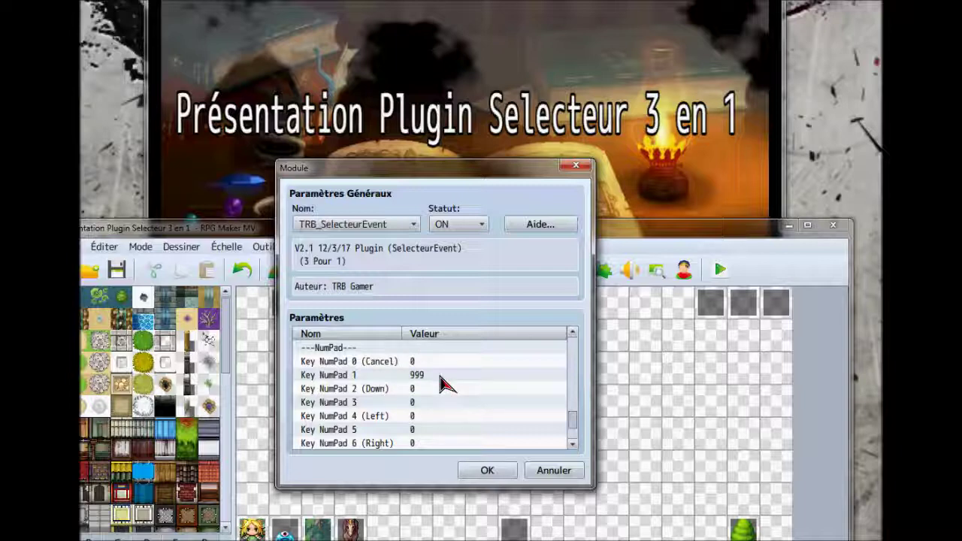
scroll(421, 386, up, 1)
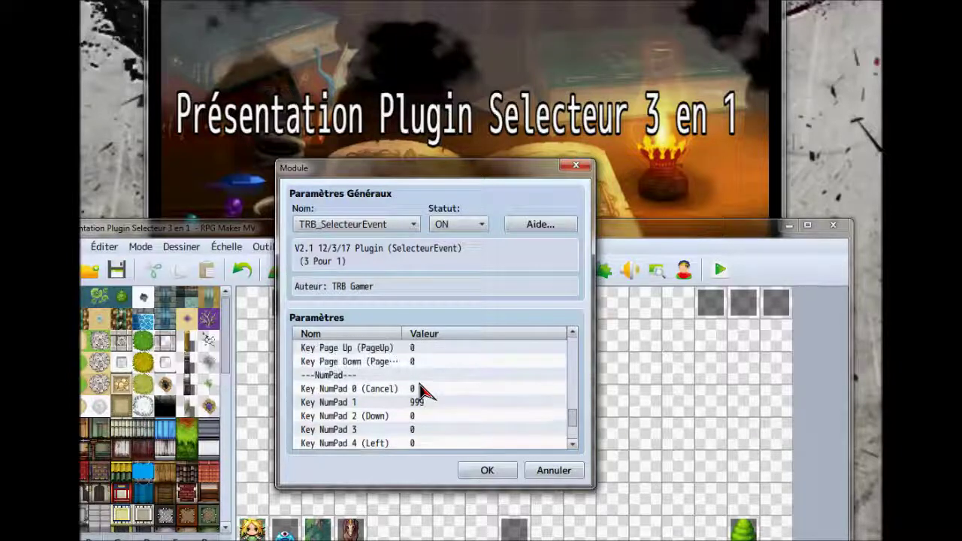
scroll(421, 388, up, 6)
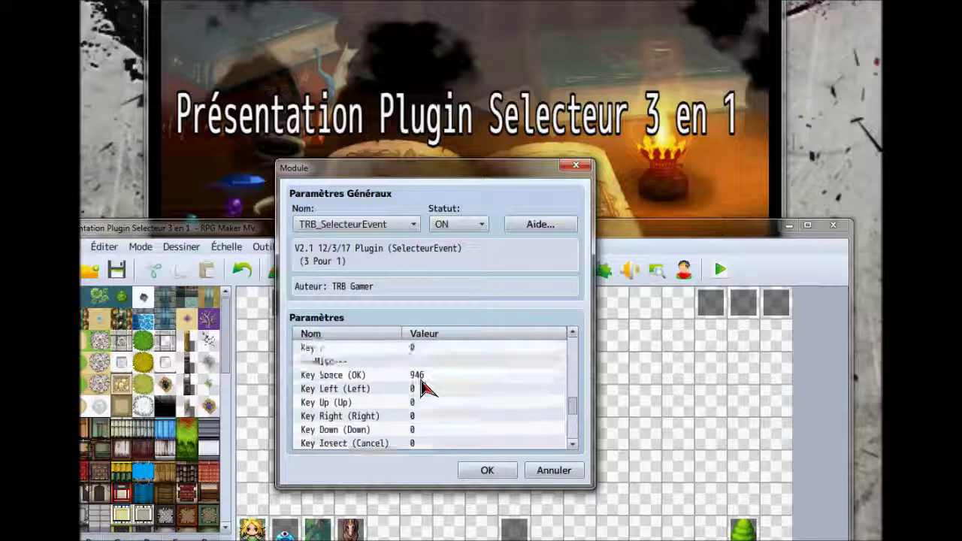
scroll(421, 388, up, 1)
drag(575, 408, 575, 354)
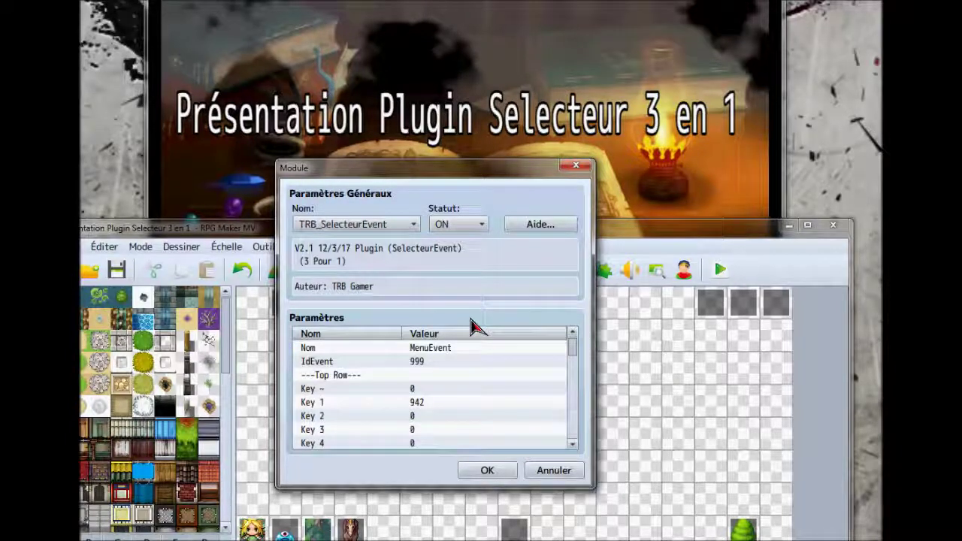
click(488, 471)
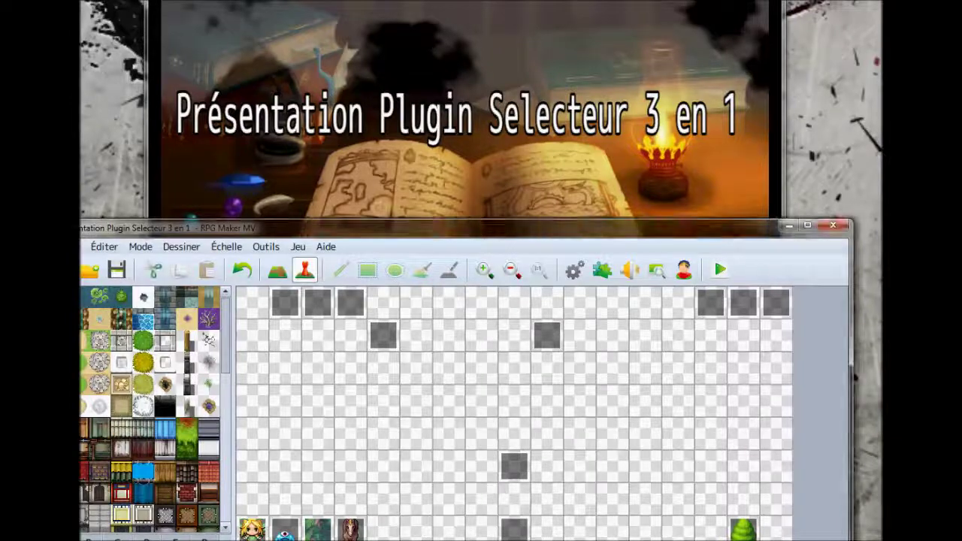
Step: Open the Database on the Common Events list showing CommandeSpécial
click(574, 273)
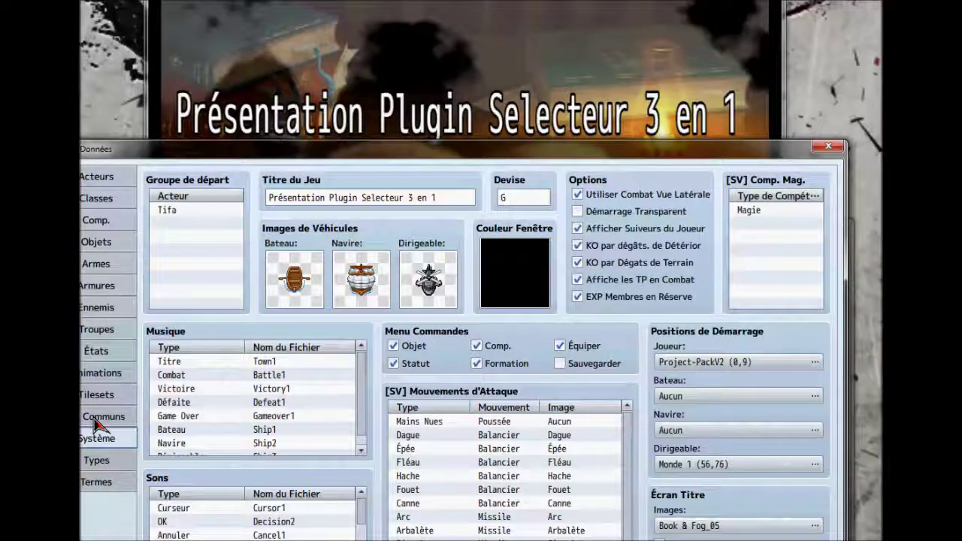
click(103, 420)
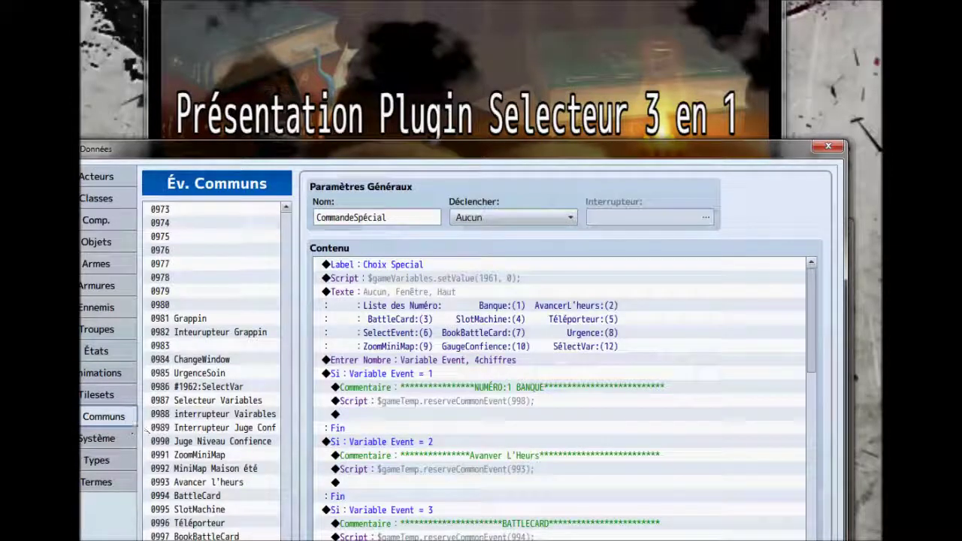
Step: Move the Database window up and select common event 0999 TRB_SelecteurEvent
drag(319, 158, 314, 44)
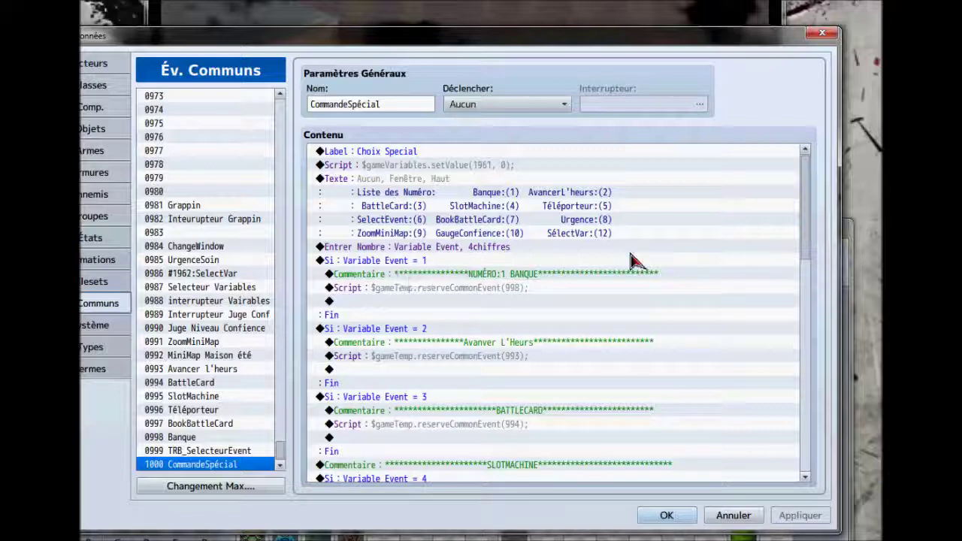
scroll(811, 225, down, 1)
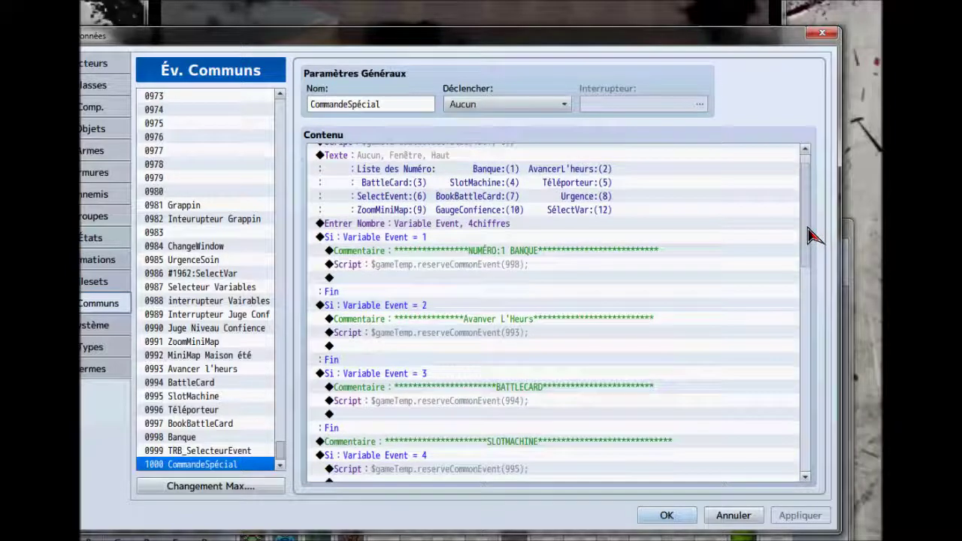
scroll(811, 222, up, 1)
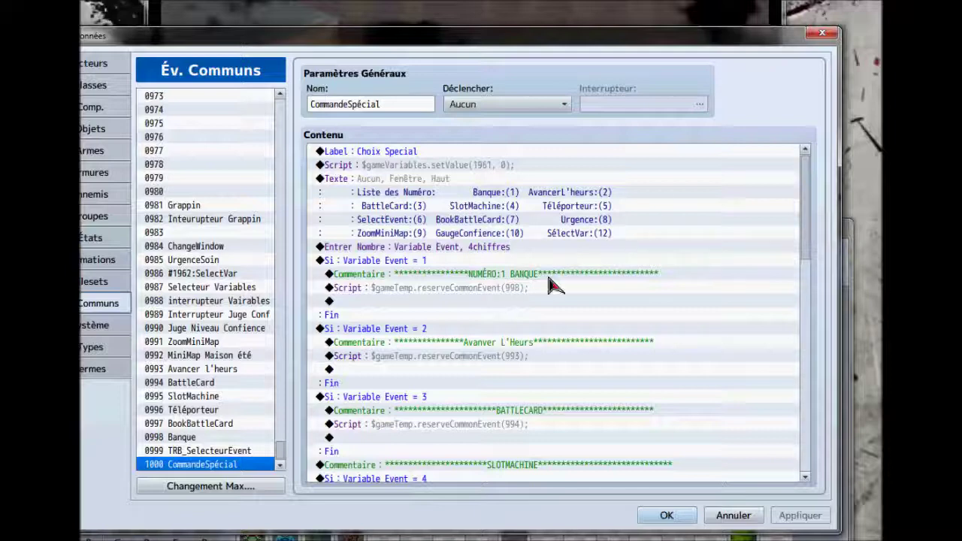
drag(807, 263, 761, 409)
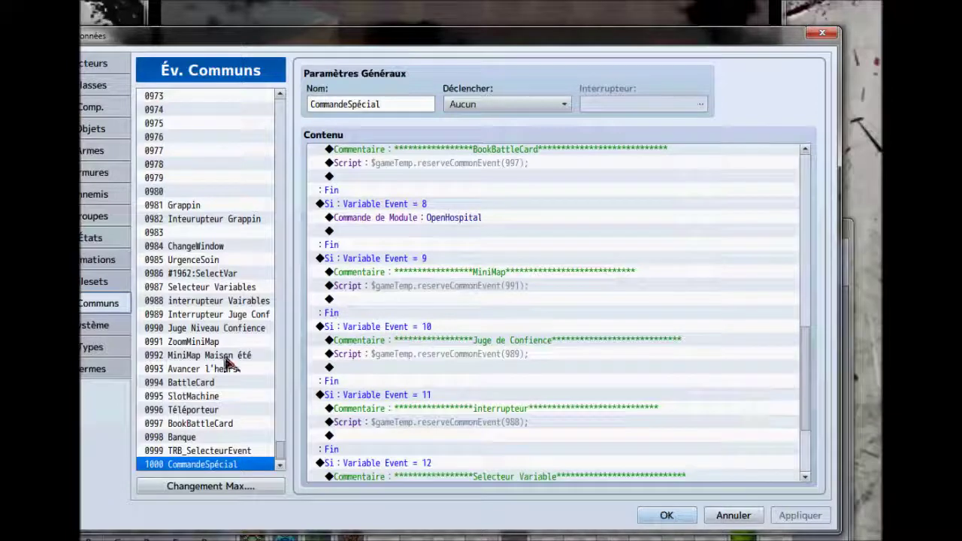
click(214, 451)
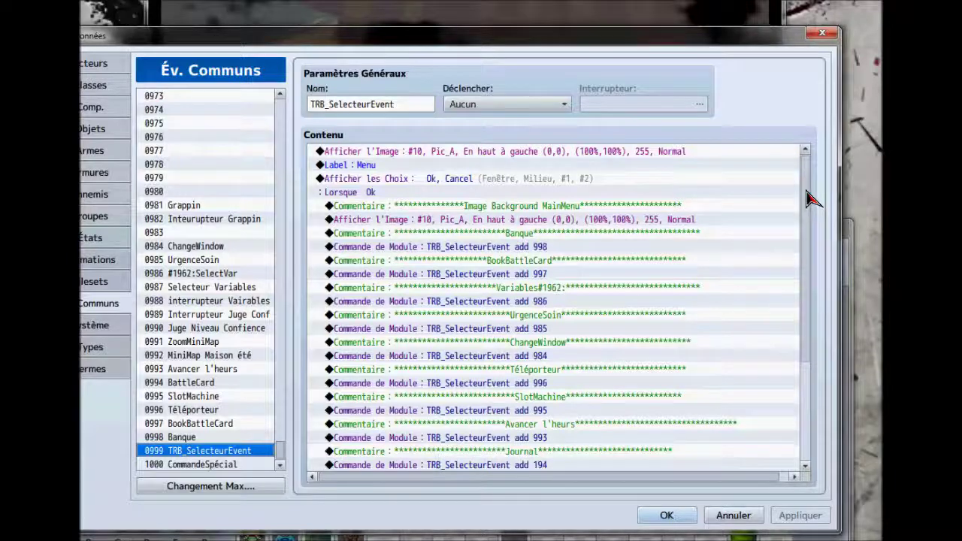
Step: Scroll through the TRB_SelecteurEvent command list to review its add commands
drag(812, 199, 811, 232)
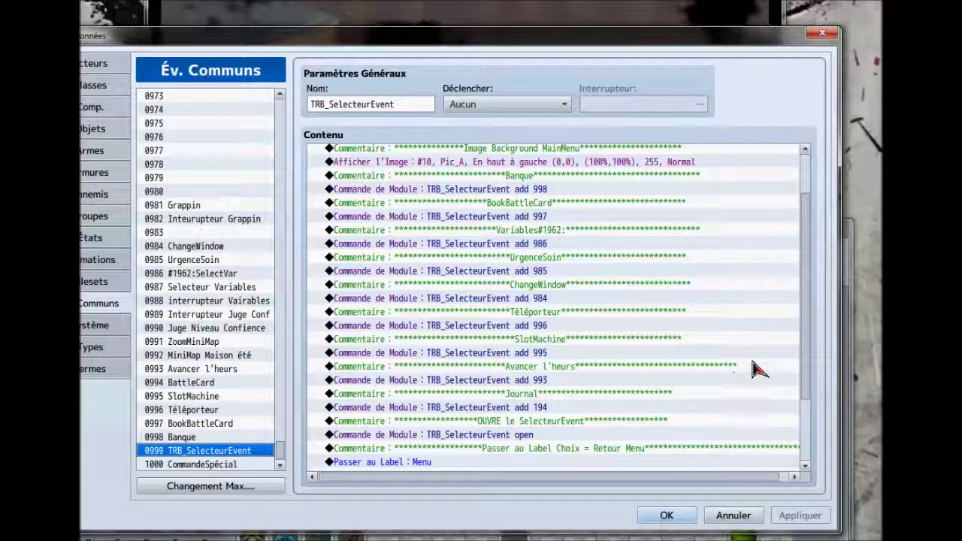
scroll(805, 332, down, 1)
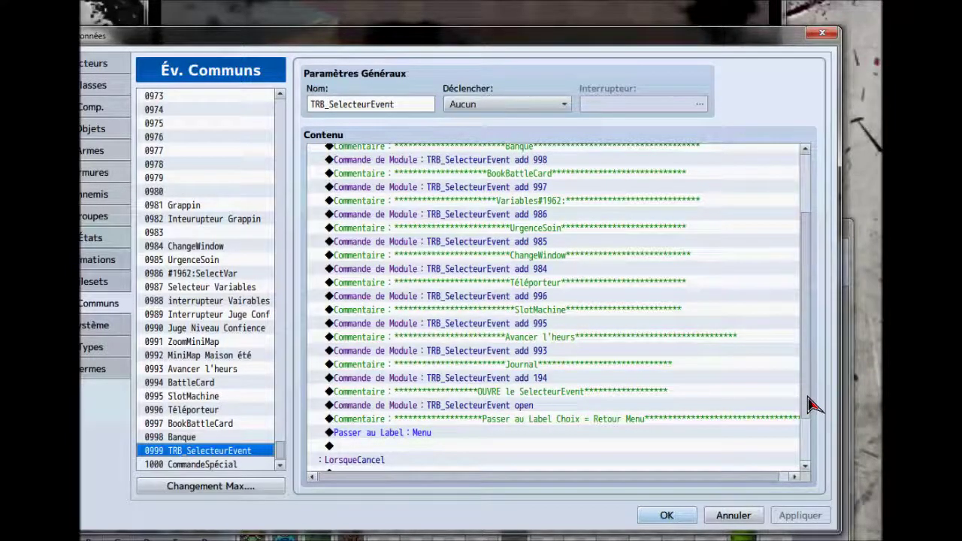
scroll(809, 399, down, 1)
scroll(807, 398, up, 1)
scroll(804, 395, up, 1)
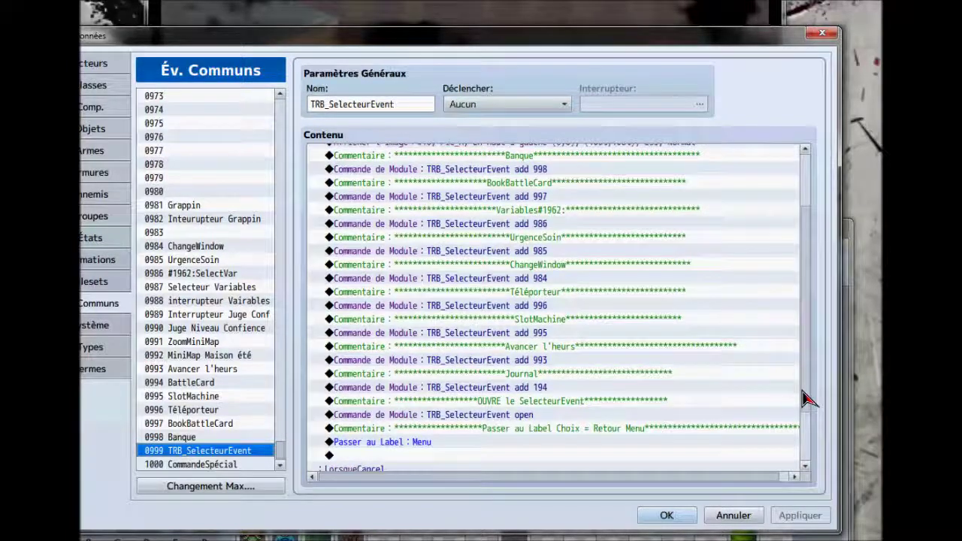
scroll(805, 399, up, 3)
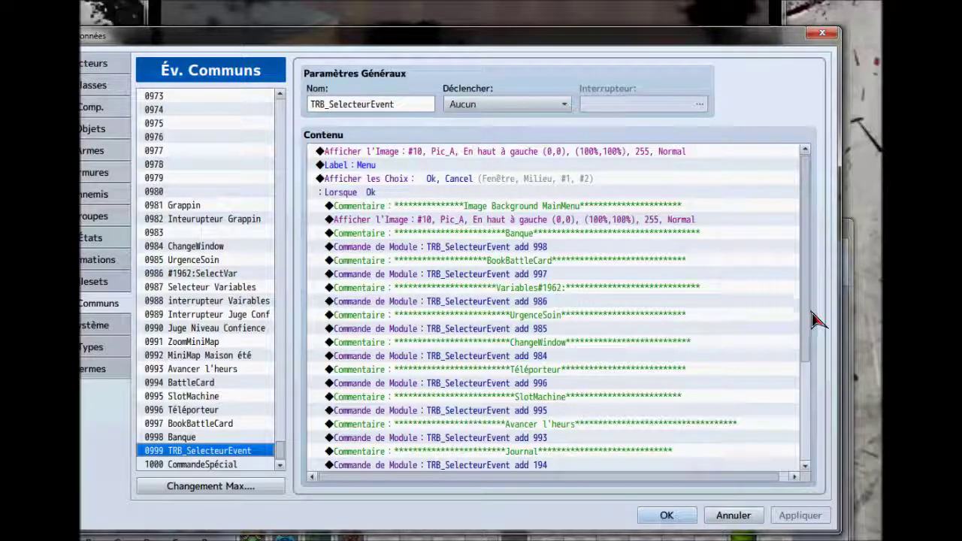
drag(811, 315, 797, 295)
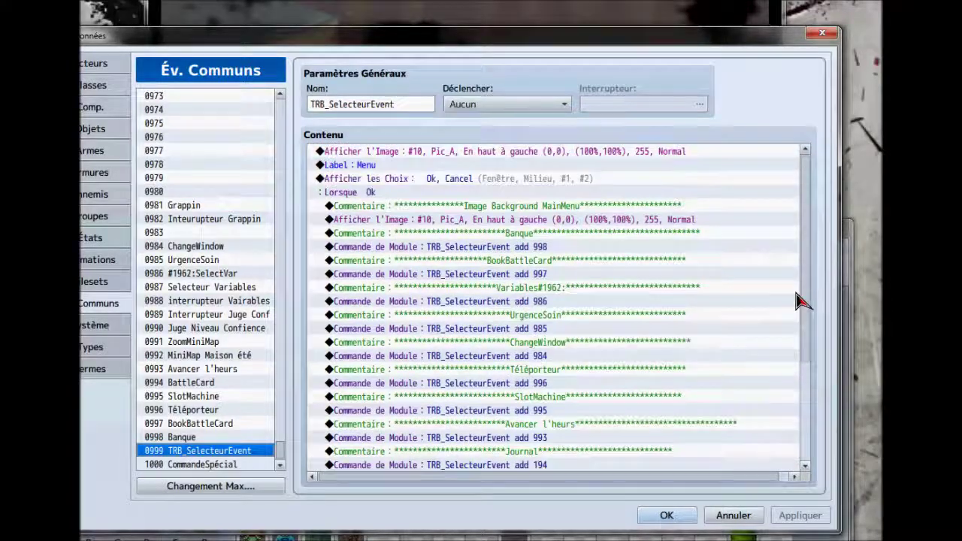
mouse_move(809, 240)
mouse_down()
mouse_move(814, 355)
mouse_move(812, 225)
mouse_up()
Step: Open and dismiss the event command chooser, then close the Database without applying changes
click(612, 158)
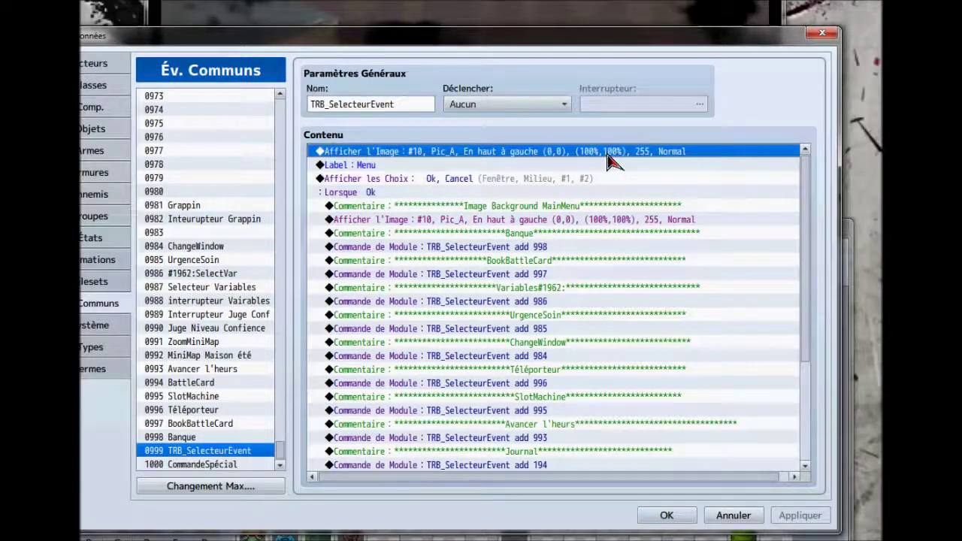
key(Insert)
click(722, 76)
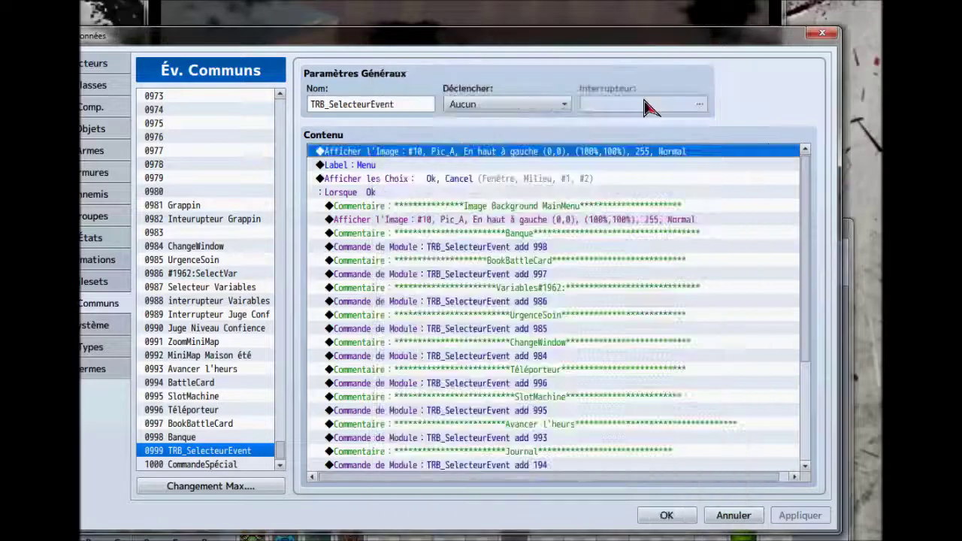
click(740, 522)
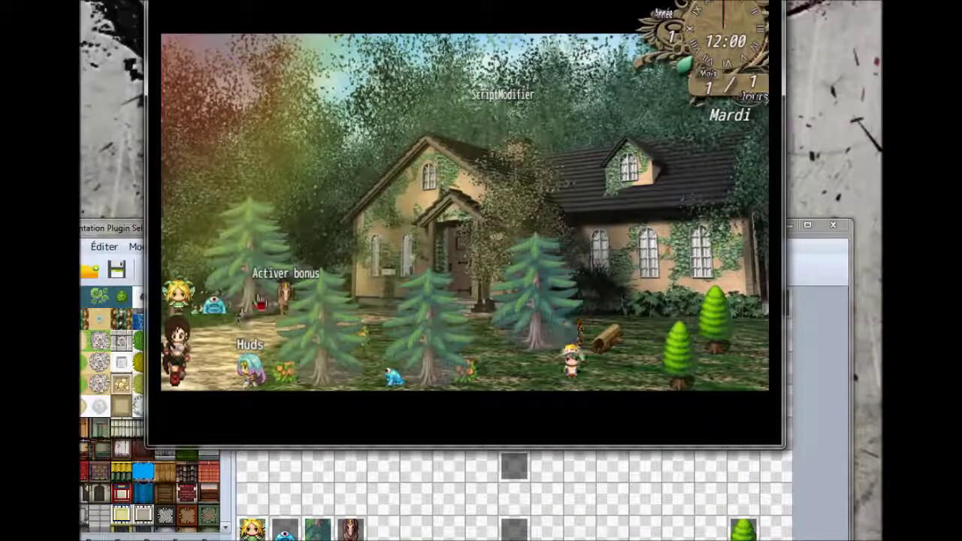
Step: Launch the MenuEvent selector from the in-game menu and confirm Ok to show its list
key(Escape)
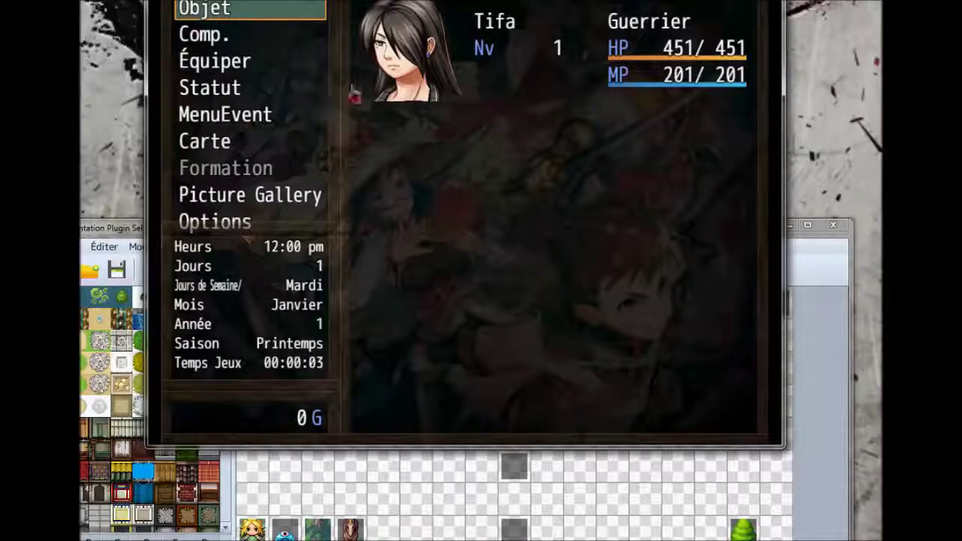
click(251, 120)
click(251, 122)
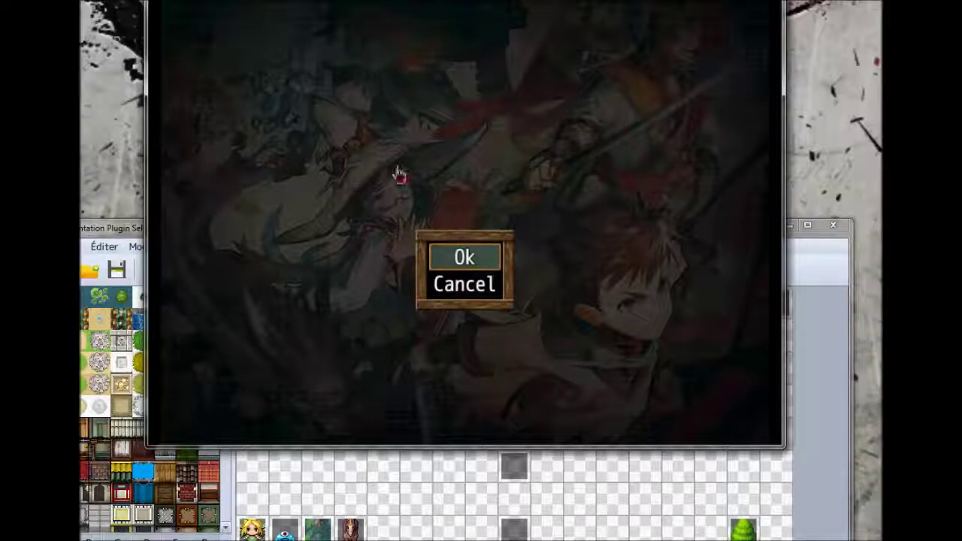
click(462, 259)
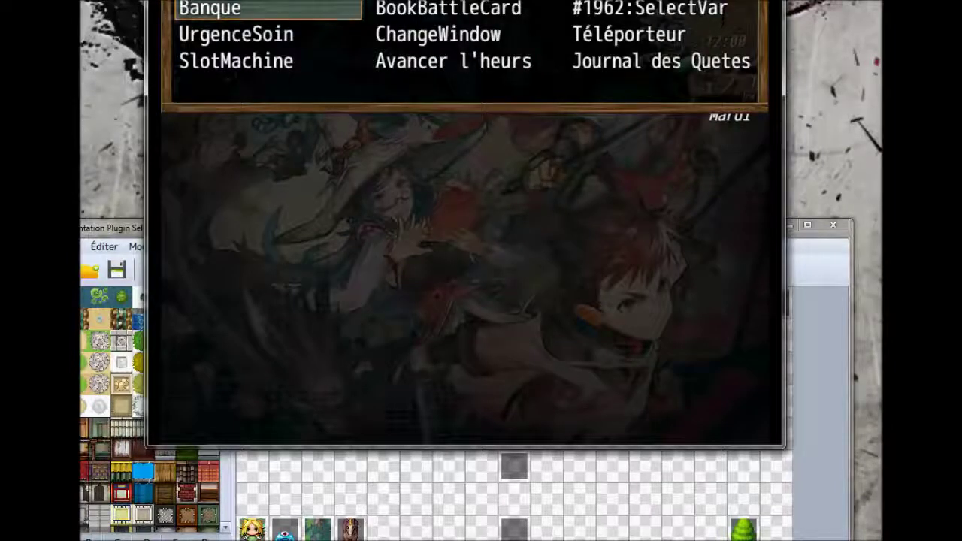
drag(330, 8, 489, 43)
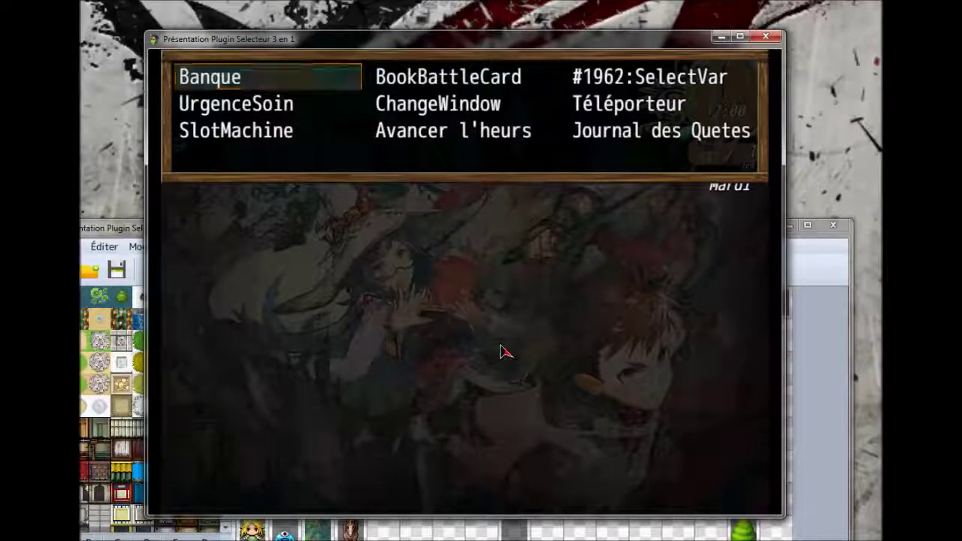
Step: Browse the selector entries and run ChangeWindow to restyle the window
key(Right)
key(Right)
key(Right)
key(Down)
key(Right)
key(Right)
key(Up)
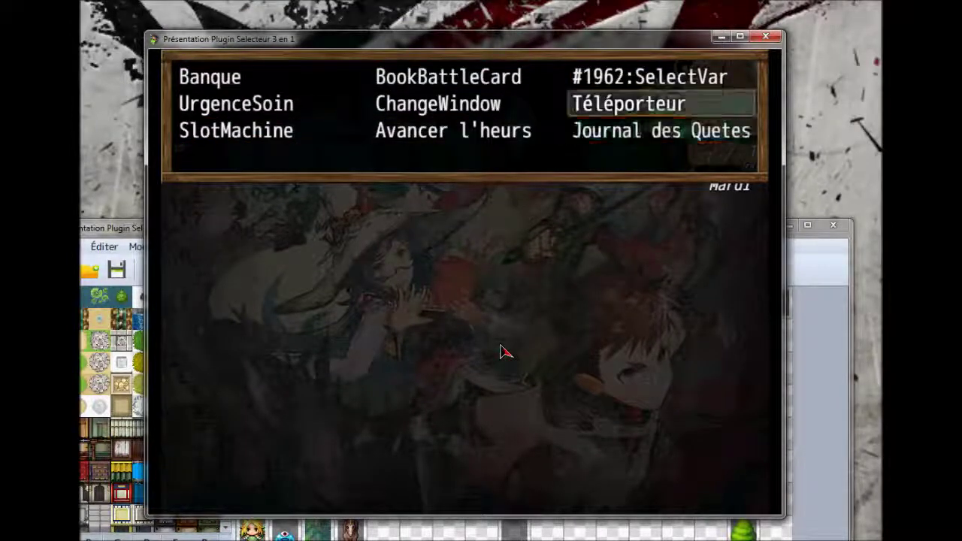
key(Left)
key(Left)
key(Up)
key(Right)
key(Left)
key(Down)
key(Down)
key(Right)
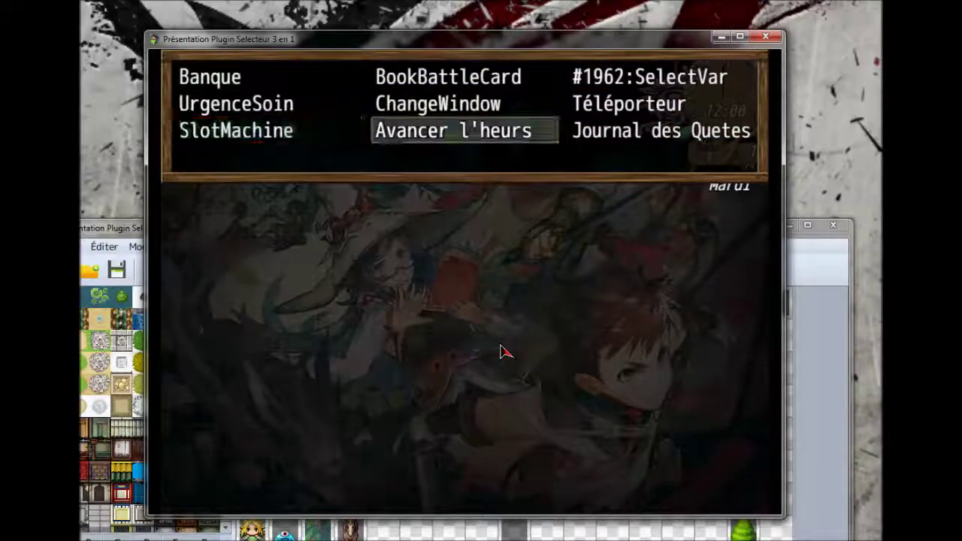
key(Right)
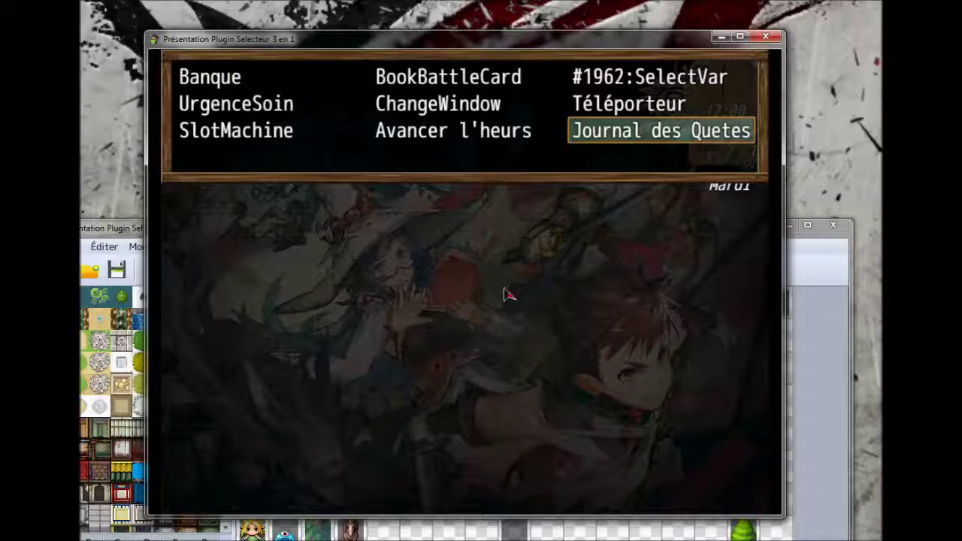
key(Up)
key(Left)
key(Left)
key(Up)
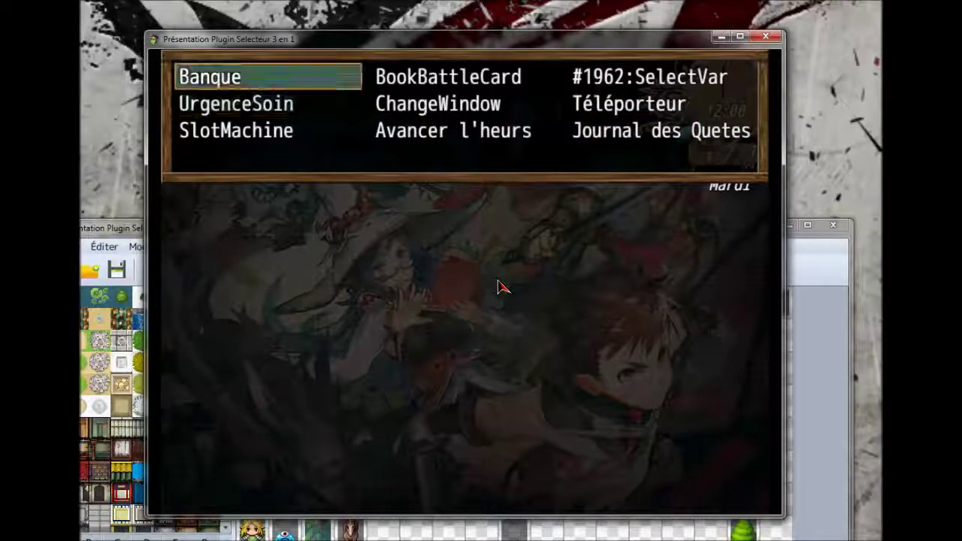
key(Down)
key(Down)
key(Right)
key(Right)
key(Up)
key(Up)
key(Left)
key(Left)
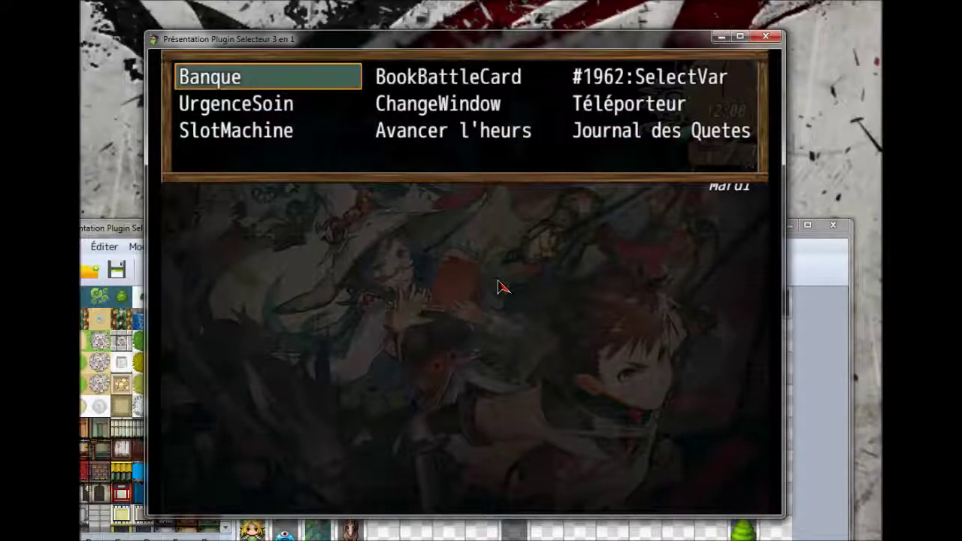
key(Down)
key(Right)
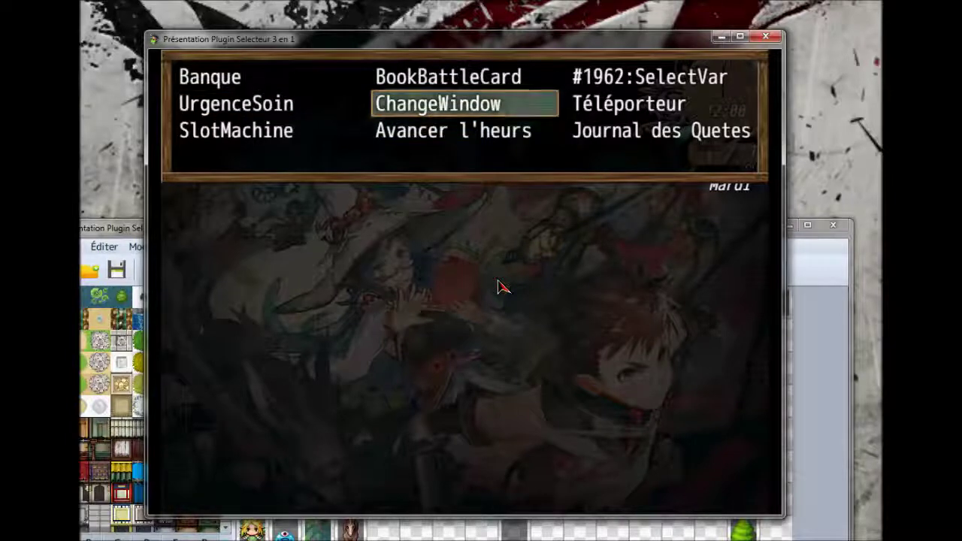
key(Return)
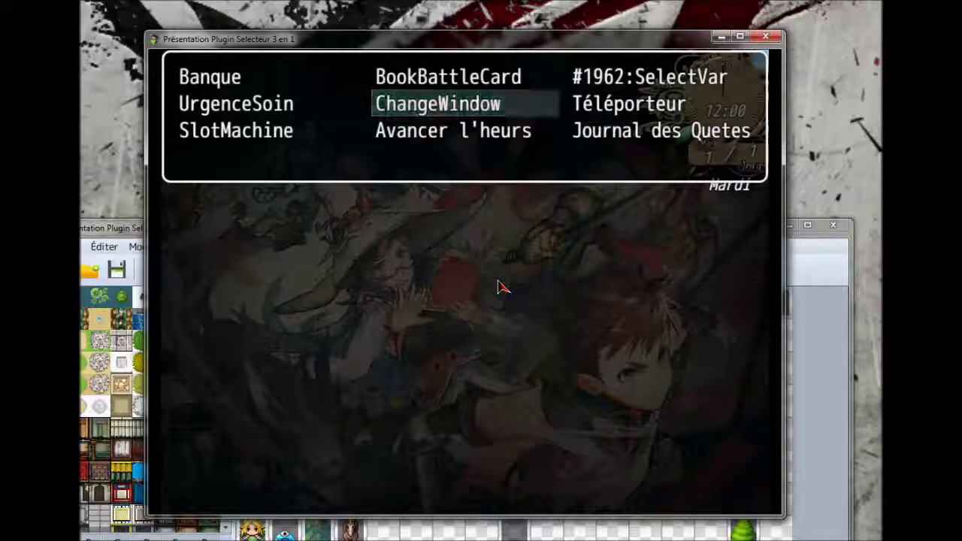
Step: Move the selector choice to Banque and run the bank event
key(Down)
key(Right)
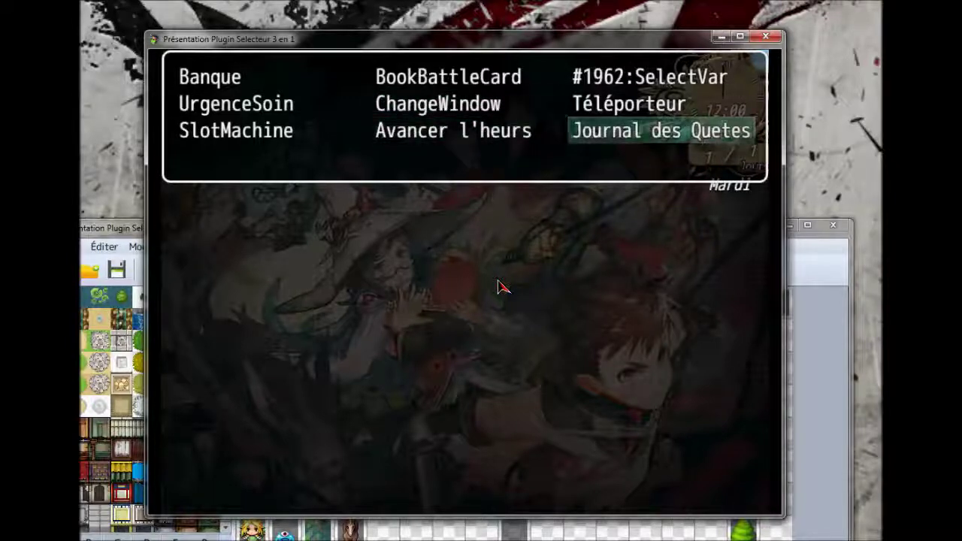
key(Left)
key(Left)
key(Up)
key(Up)
key(Return)
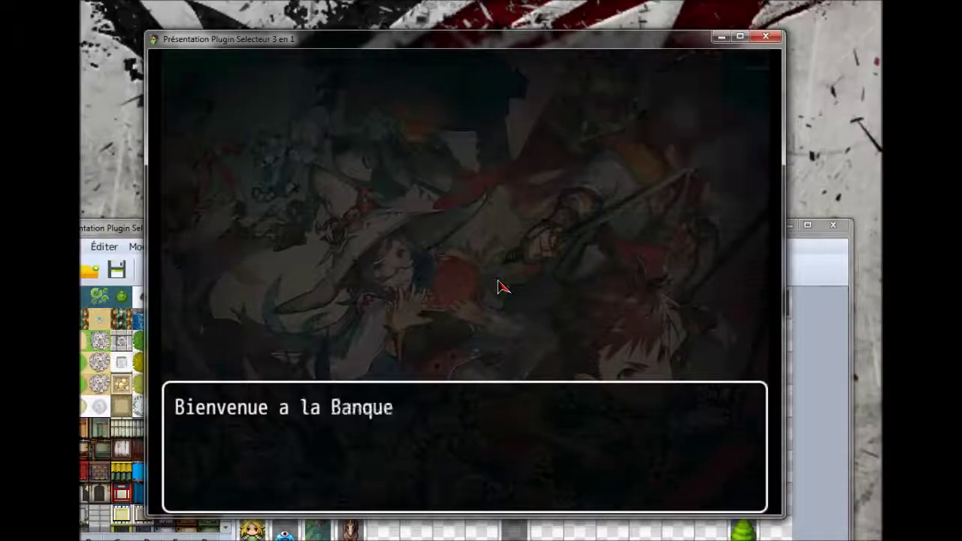
Step: Leave the bank via annule, dismiss the message, and answer the prompt to reach the menu
key(Down)
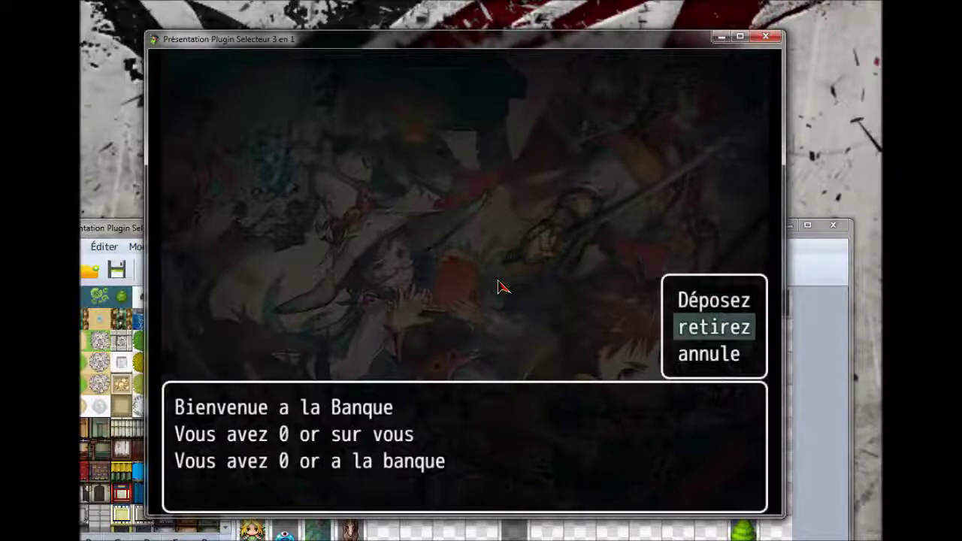
key(Down)
key(Return)
key(Return)
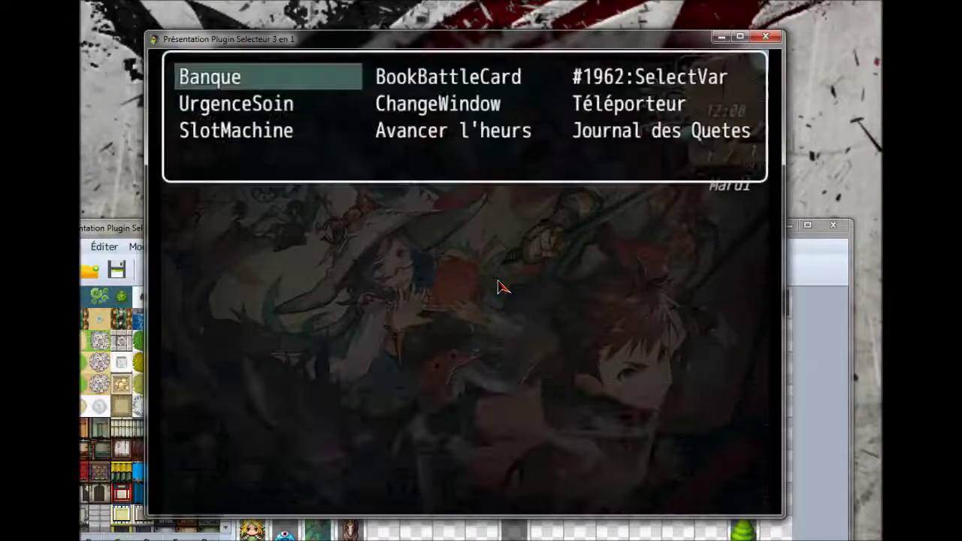
key(Escape)
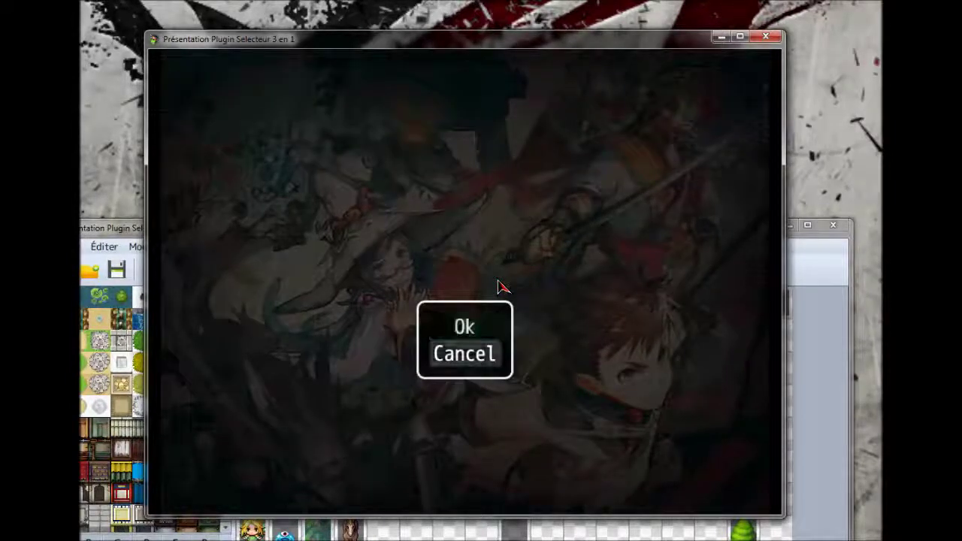
key(Return)
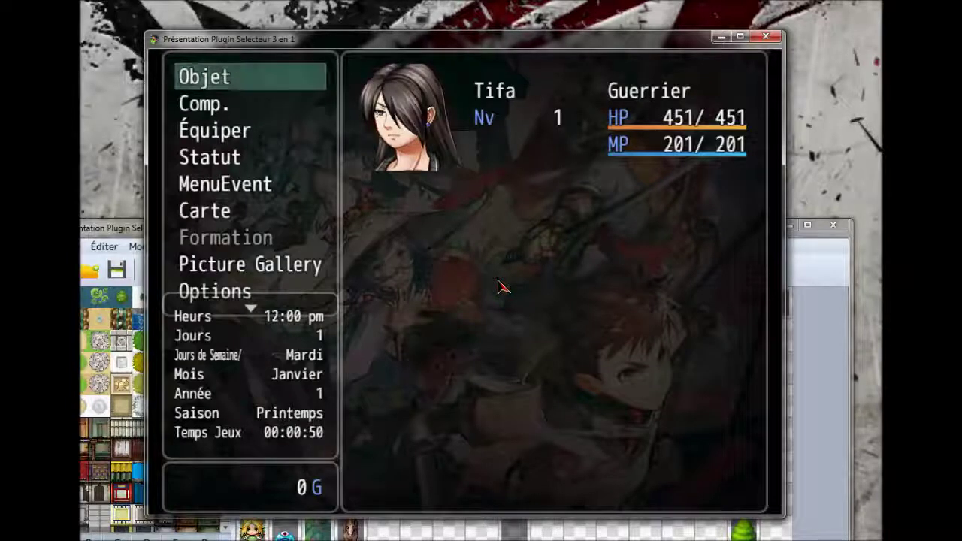
key(Down)
key(Down)
key(Down)
key(Down)
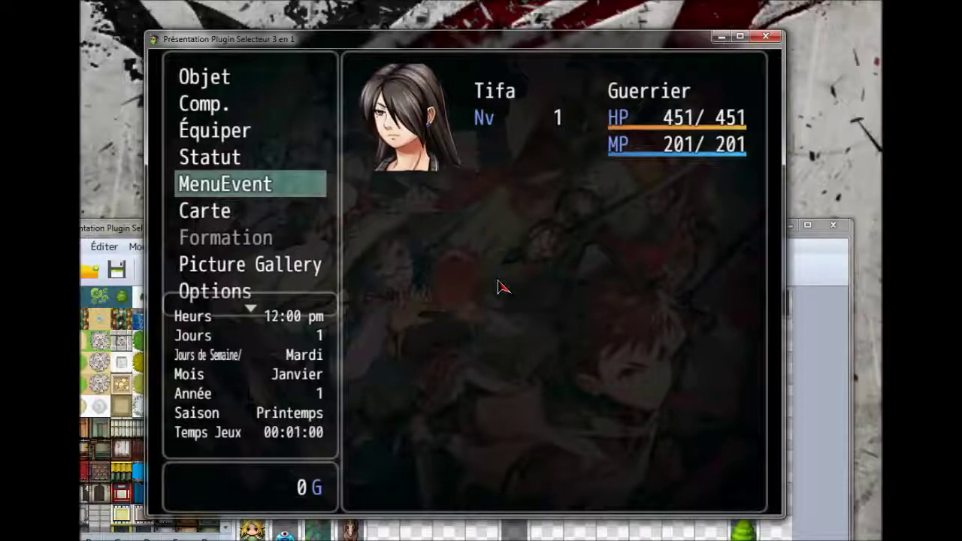
key(Return)
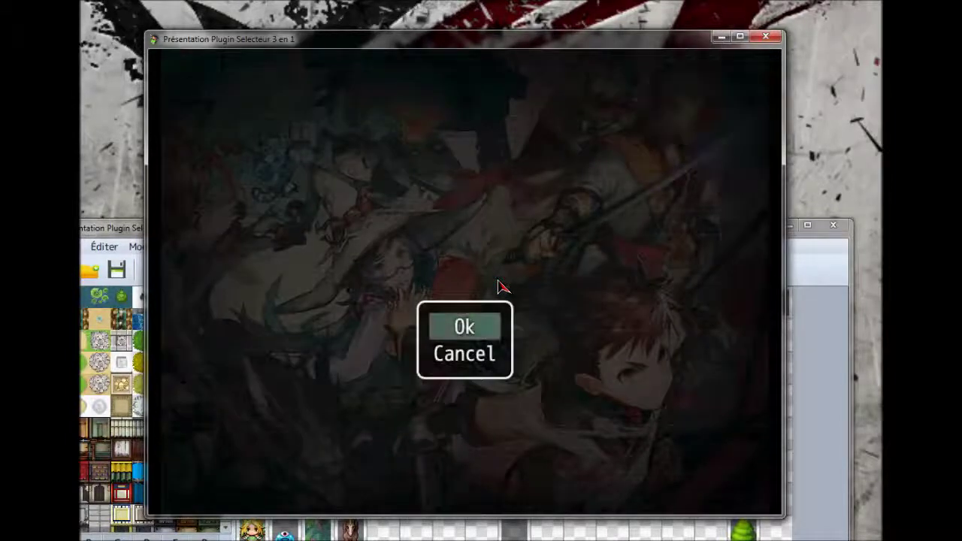
key(Return)
key(Down)
key(Up)
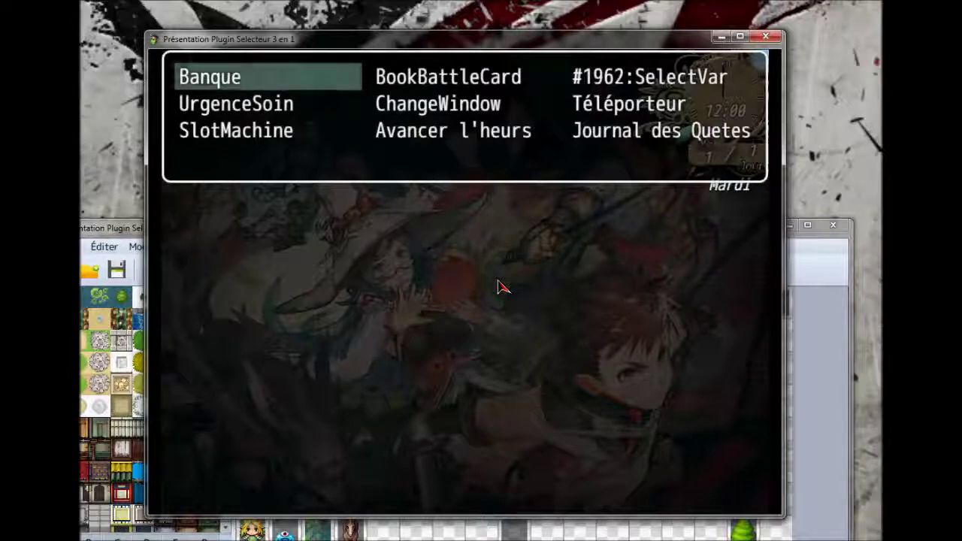
key(Right)
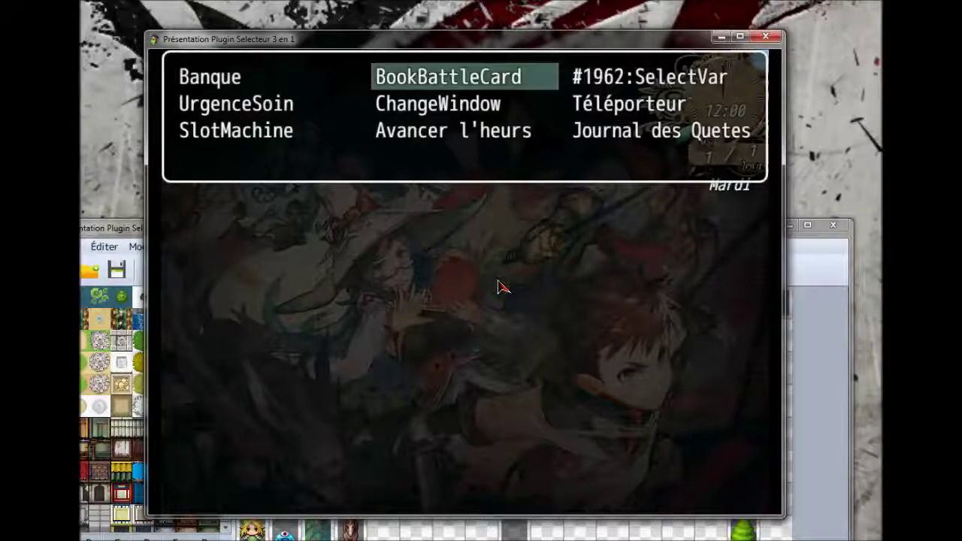
key(Down)
key(Right)
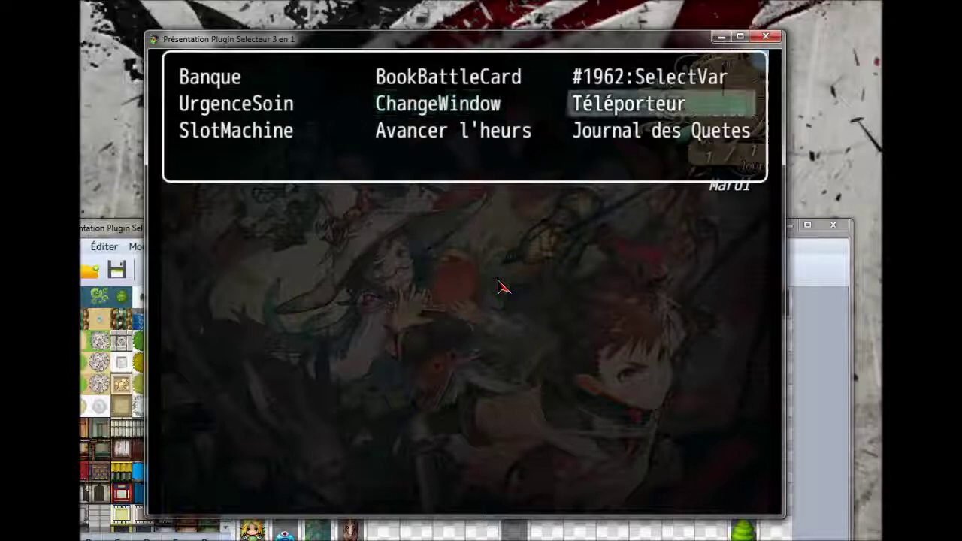
key(Down)
key(Up)
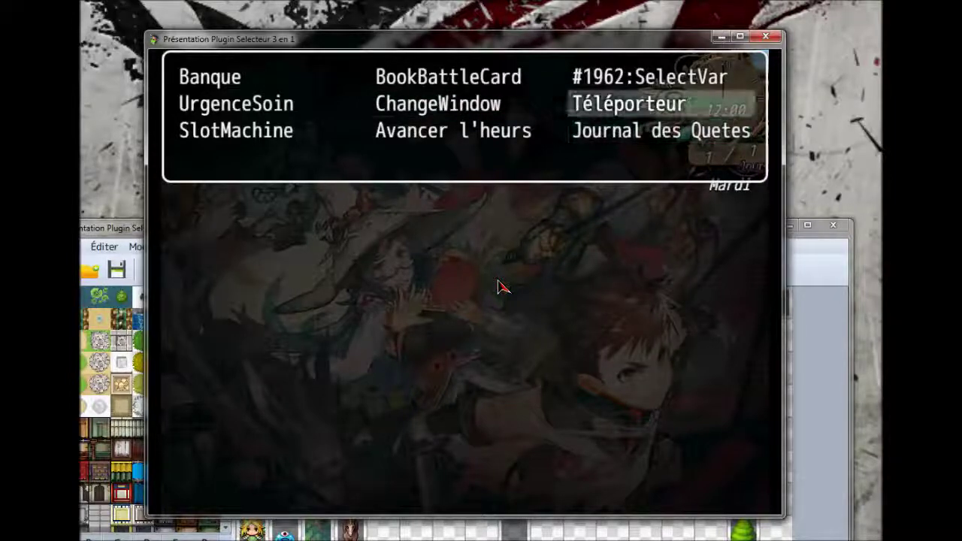
key(Right)
key(Up)
key(Up)
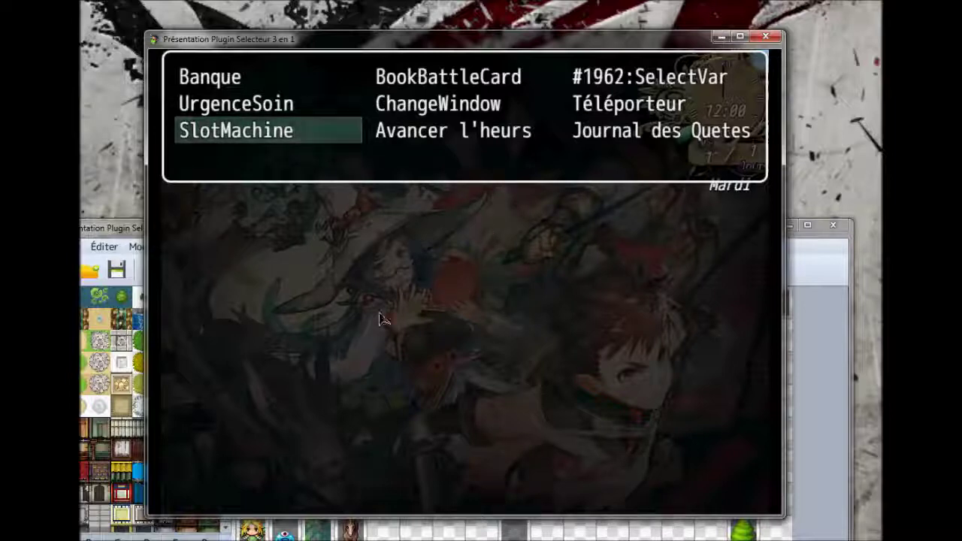
key(Right)
key(Up)
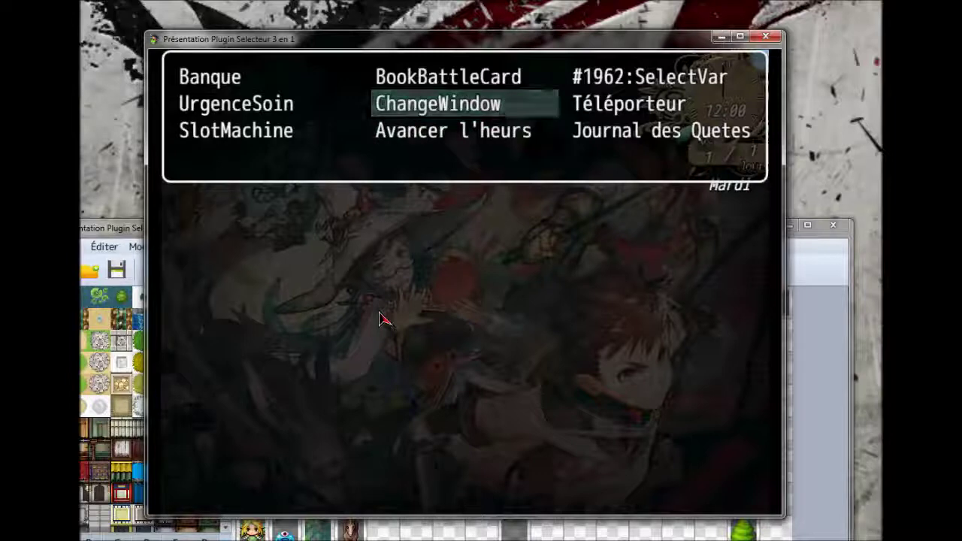
key(Return)
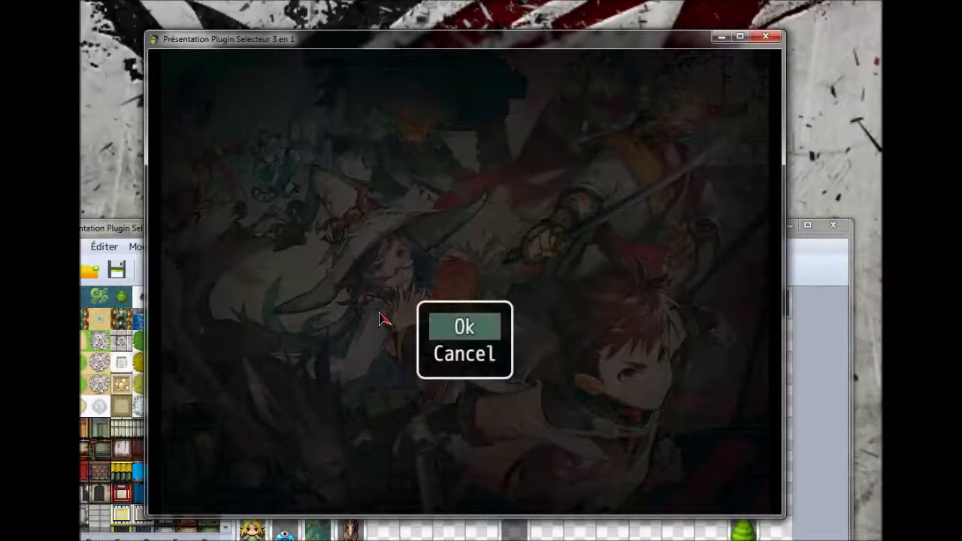
key(Return)
key(Down)
key(Down)
key(Down)
key(Down)
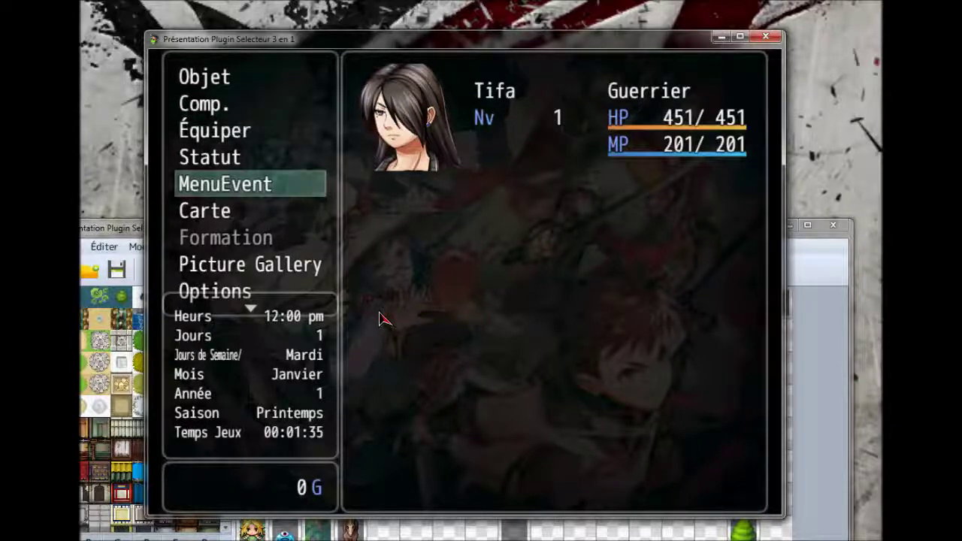
key(Escape)
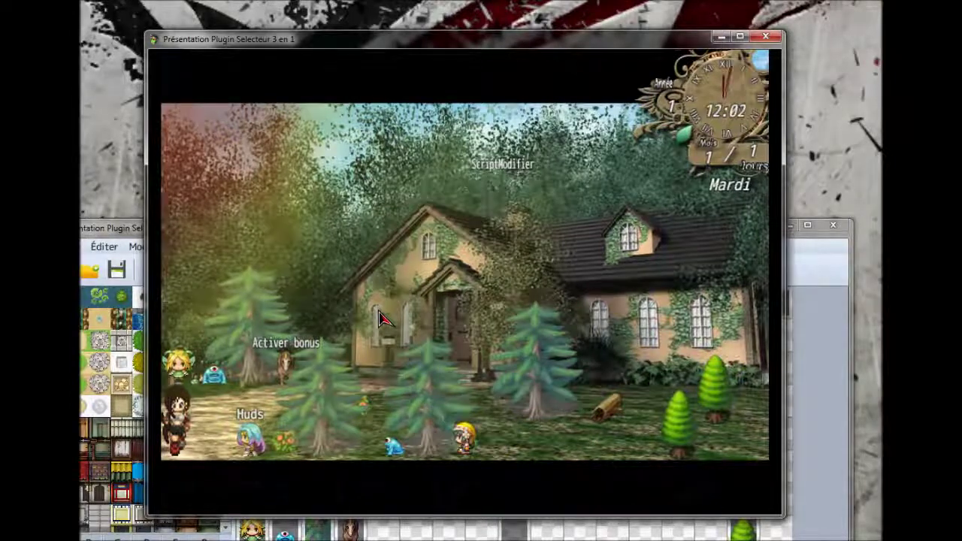
Step: Call up the event selector from the map, confirm Ok, then close the playtest window
key(Escape)
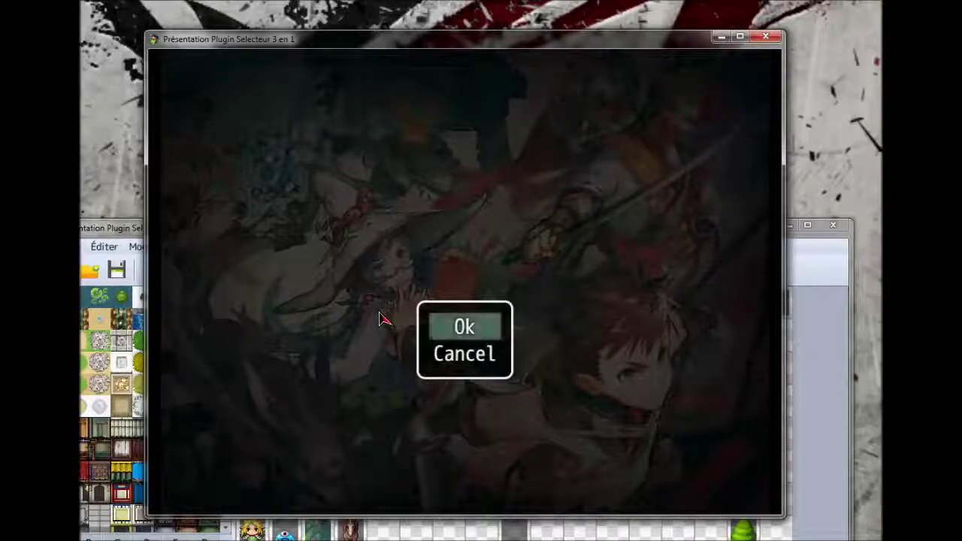
key(Return)
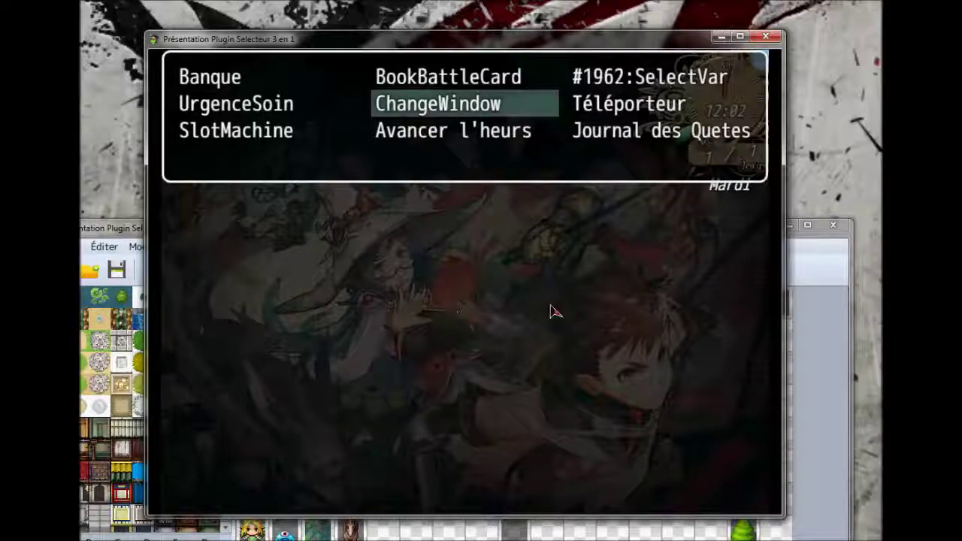
click(765, 36)
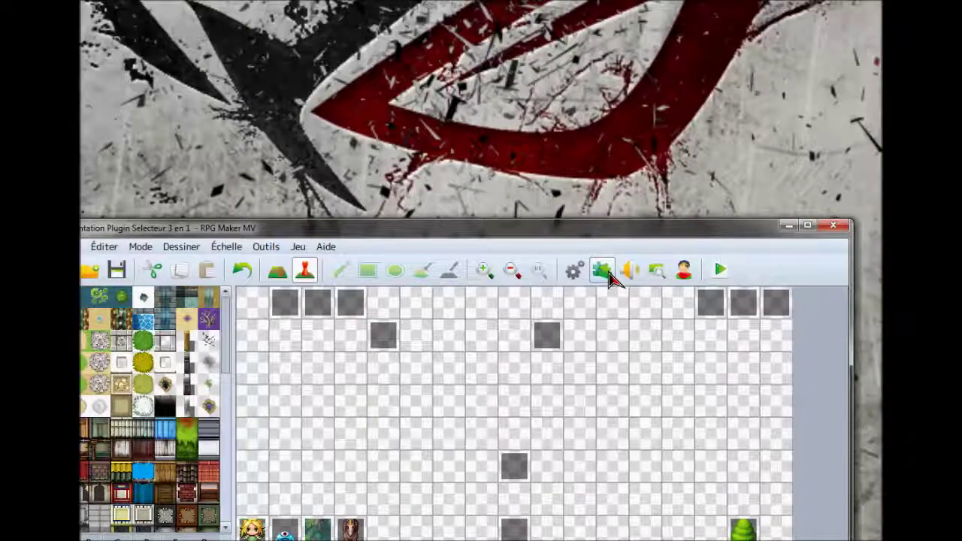